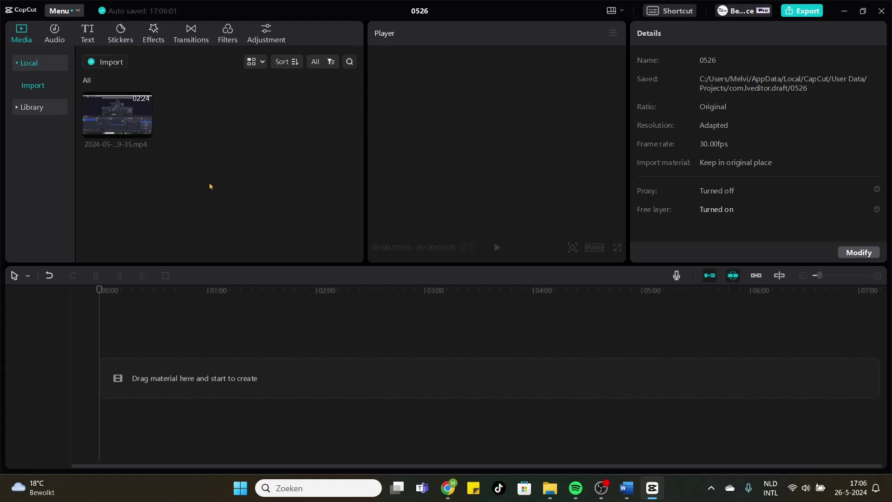
Step: Drag the 2:23 screen recording onto the timeline and bring up the Text options library
mouse_move(115, 116)
mouse_move(91, 136)
left_click_drag(134, 135, 113, 377)
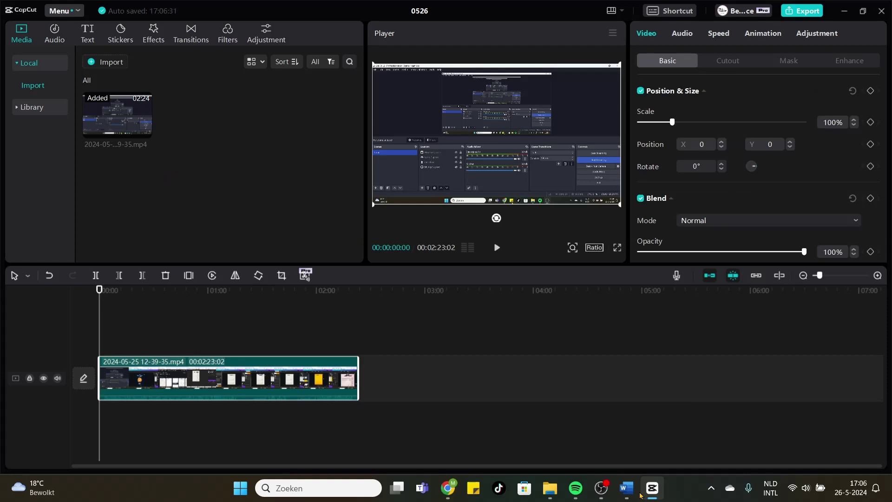
mouse_move(599, 491)
left_click(86, 32)
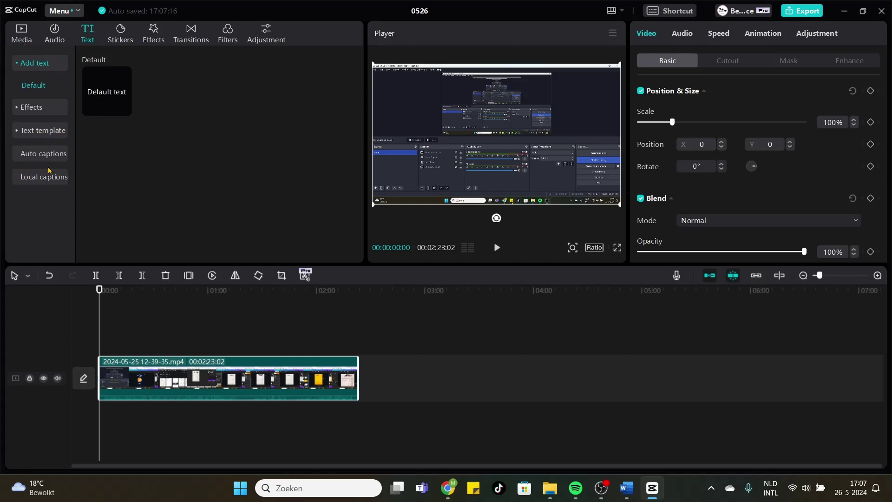
Step: Open Auto captions and keep English as the speech recognition language
left_click(26, 155)
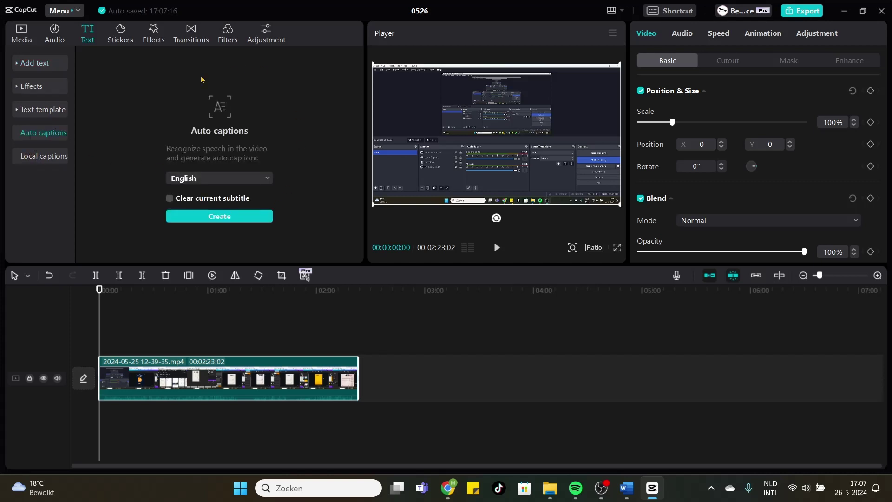
left_click(195, 179)
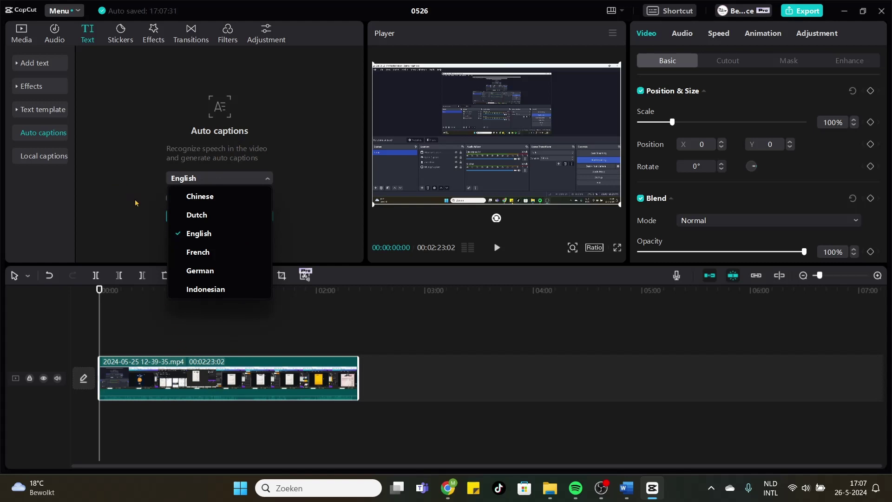
left_click(182, 234)
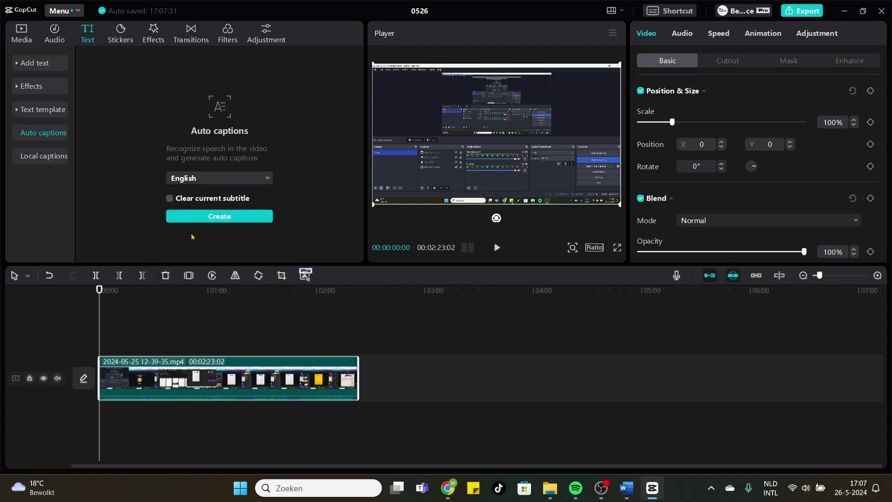
Step: Generate English auto captions, then scrub and zoom the timeline to a seconds scale to inspect them
left_click(232, 218)
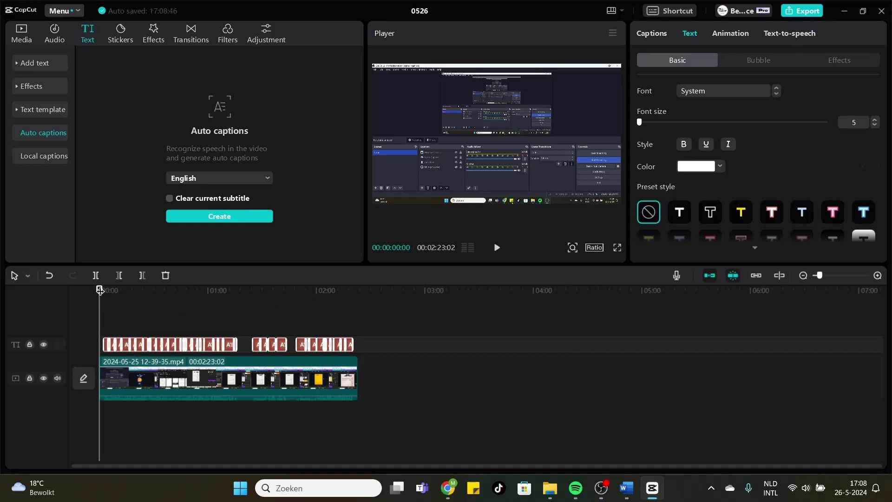
mouse_move(99, 290)
left_mouse_down()
mouse_move(248, 291)
mouse_move(247, 301)
mouse_move(98, 288)
left_mouse_up()
left_click_drag(819, 275, 839, 277)
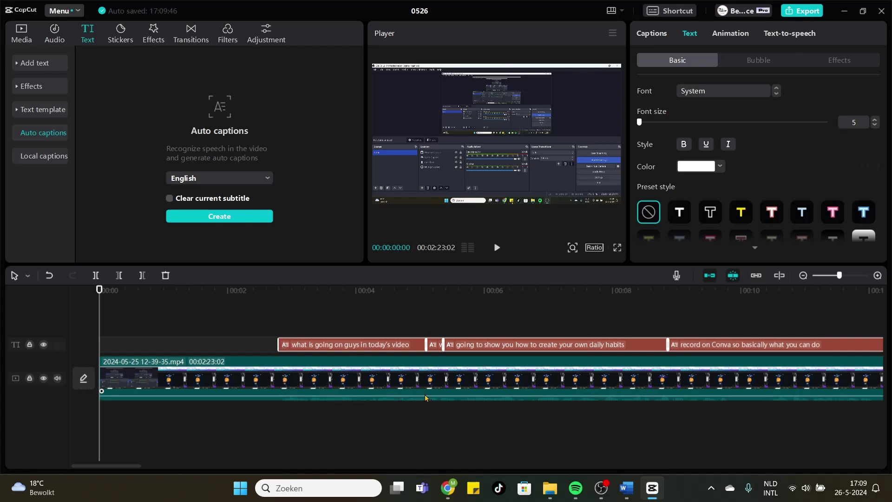
Step: Play the opening captions from about two seconds, then select the first caption for editing
left_click(269, 290)
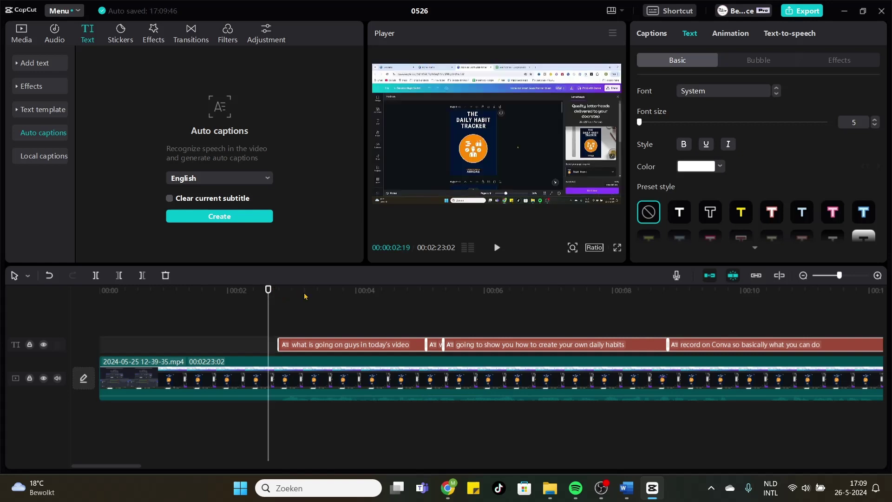
key("space")
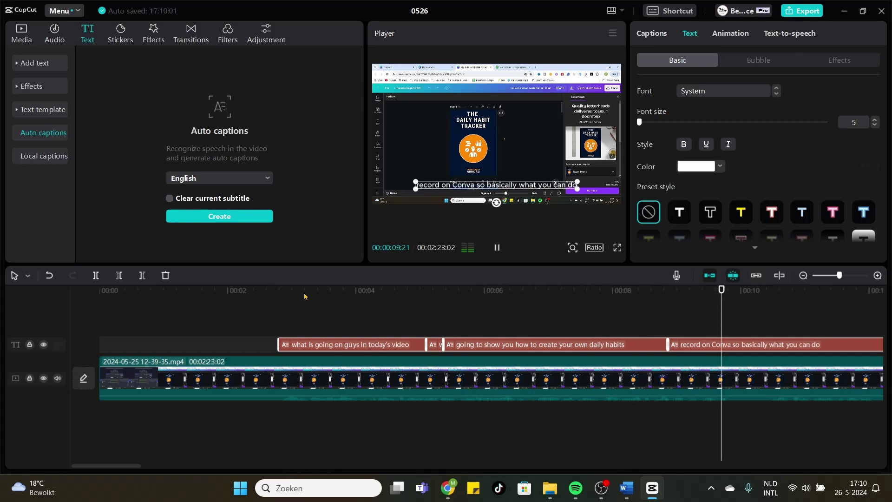
key("space")
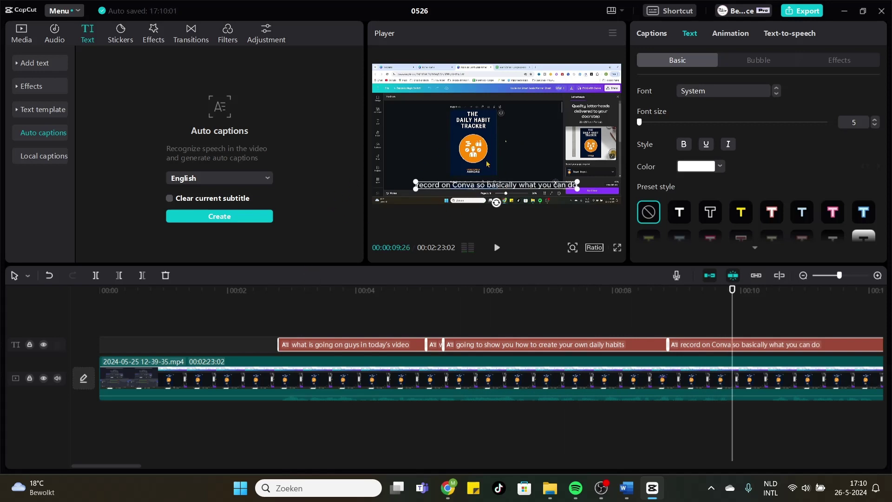
left_click(382, 346)
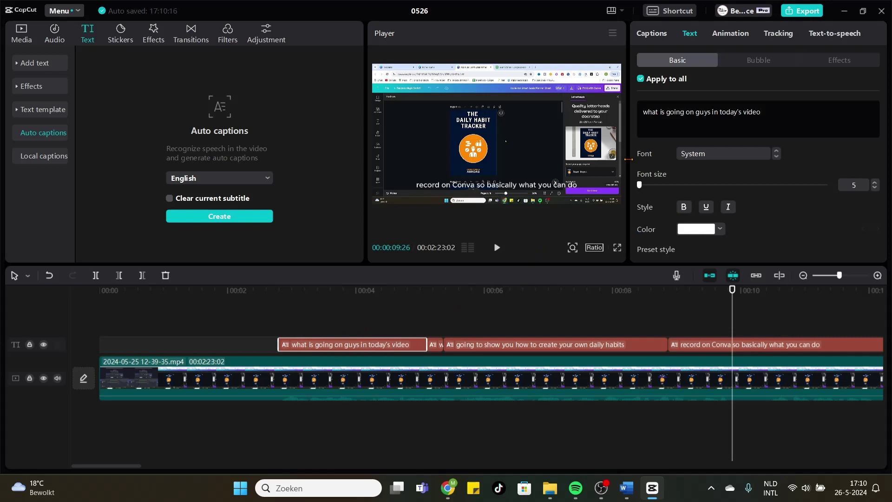
Step: Replace 'video' with 'film' so the first caption reads 'what is going on guys in today's film'
left_click(776, 110)
left_click_drag(781, 108, 743, 108)
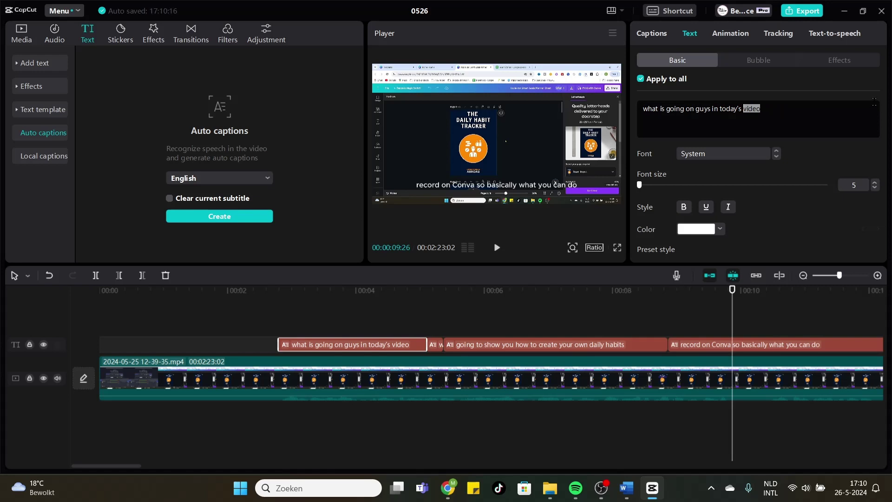
key("BackSpace")
type("film")
left_click_drag(422, 293, 384, 289)
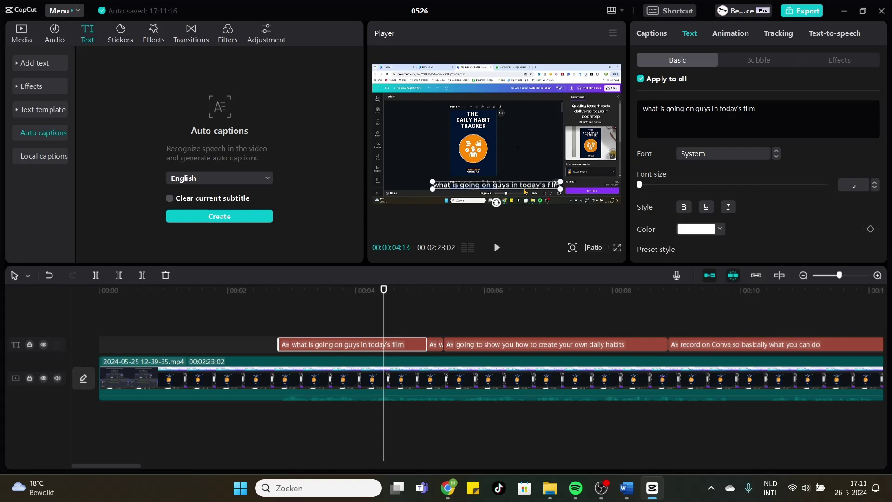
Step: Move the first caption up toward the middle of the video frame
left_click(436, 347)
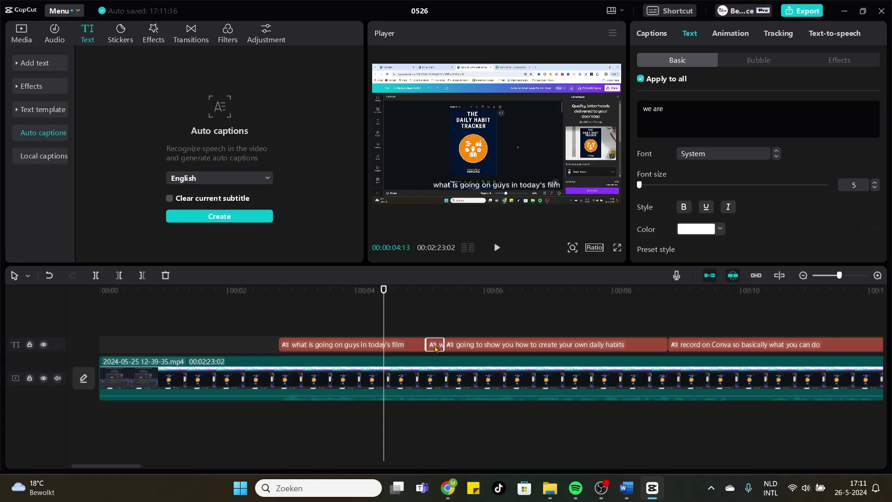
left_click(496, 187)
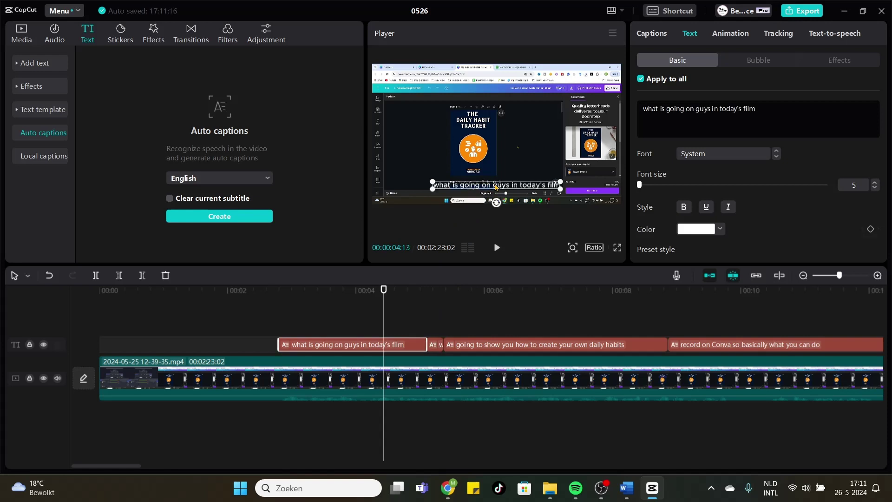
left_click(439, 344)
left_click_drag(495, 185, 494, 142)
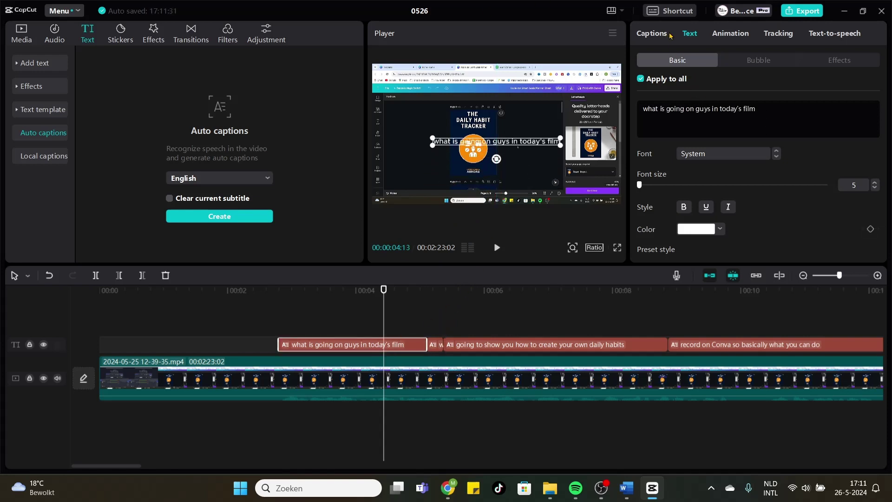
Step: Apply the ZY Steady font to all captions
scroll(736, 190, "down", 5)
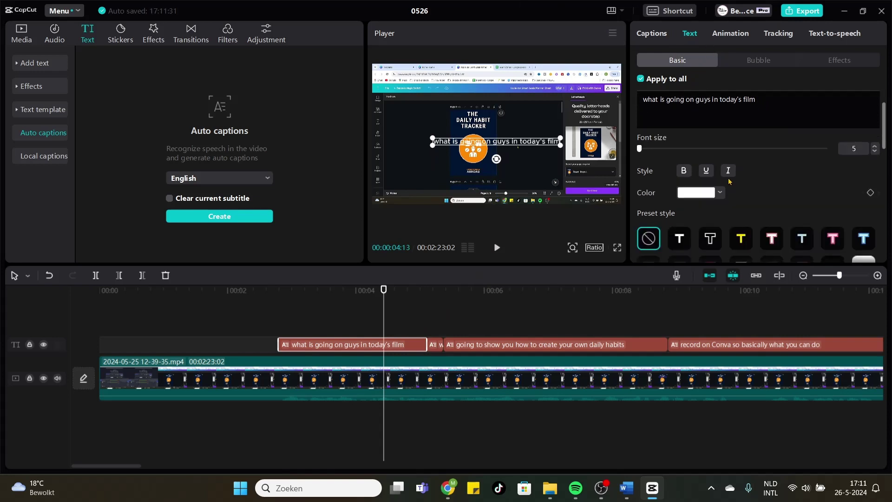
scroll(736, 190, "up", 5)
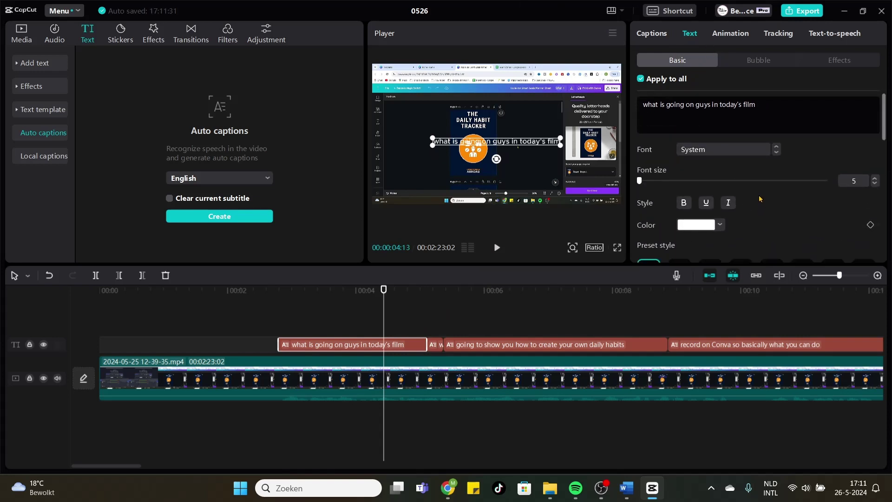
scroll(738, 186, "down", 1)
scroll(743, 168, "up", 1)
left_click(746, 157)
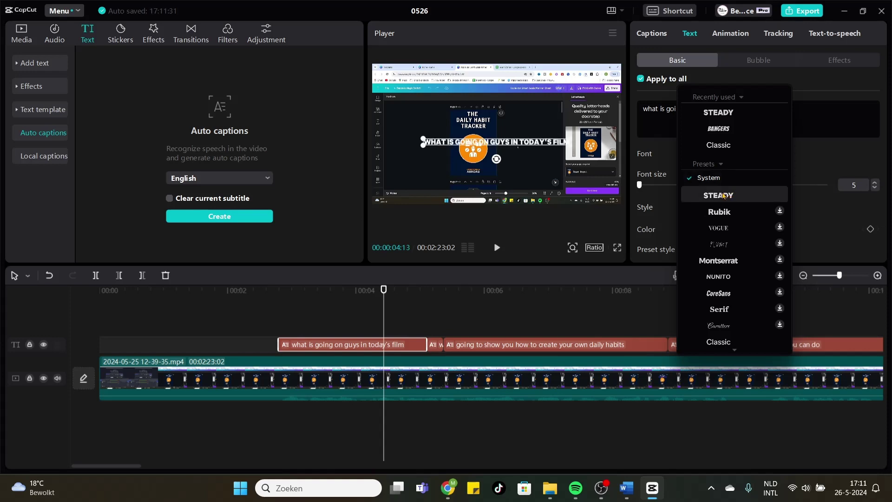
left_click(723, 111)
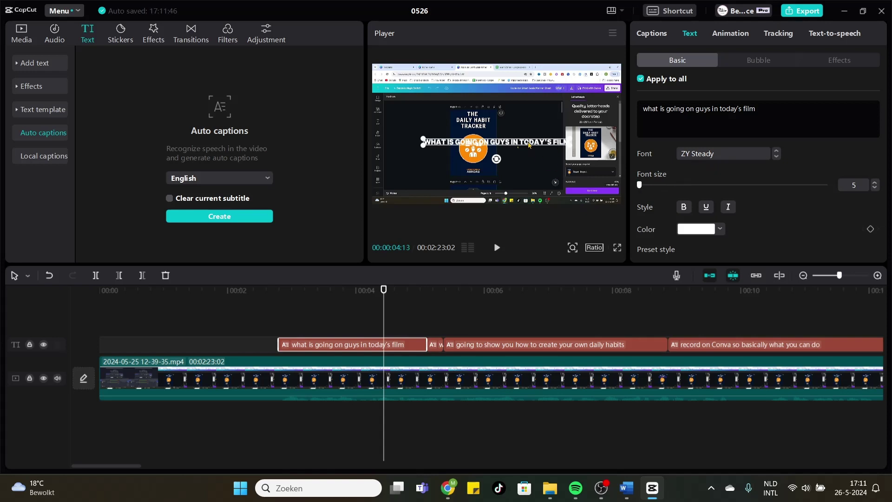
Step: Set the caption text colour to black (000000) for all captions
scroll(719, 190, "down", 3)
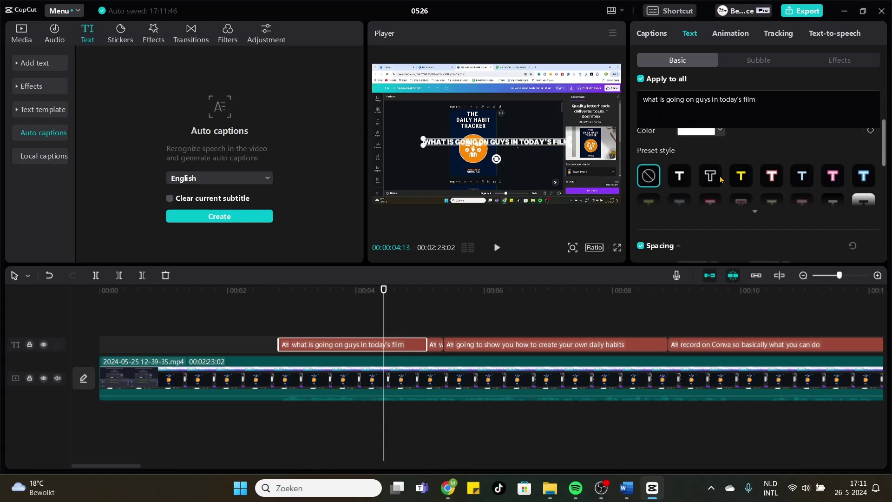
scroll(711, 176, "up", 2)
scroll(743, 175, "down", 1)
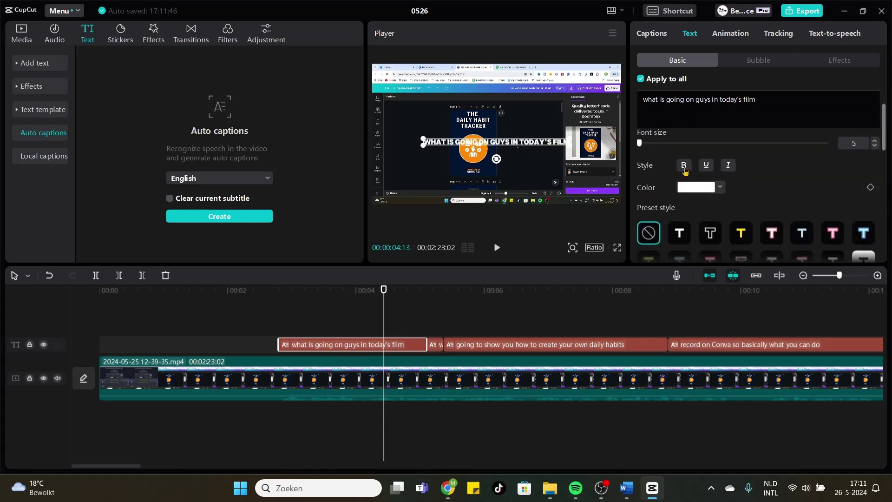
scroll(801, 174, "down", 1)
scroll(800, 174, "down", 3)
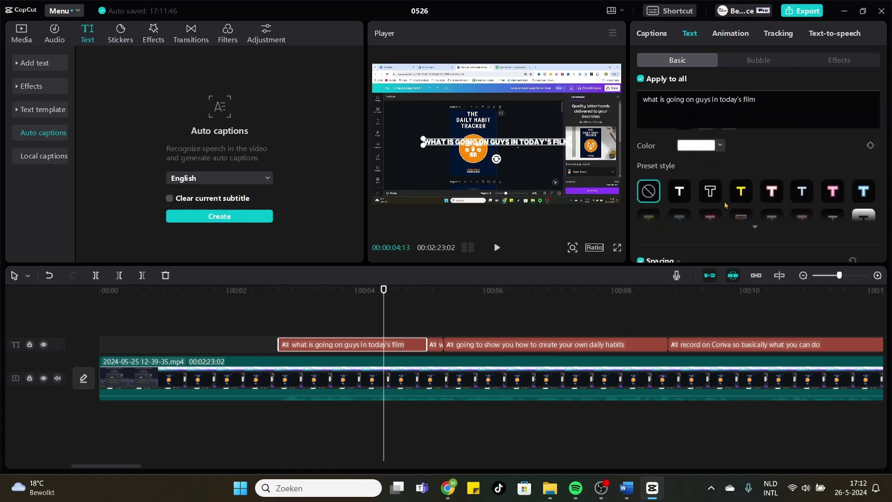
scroll(859, 139, "up", 3)
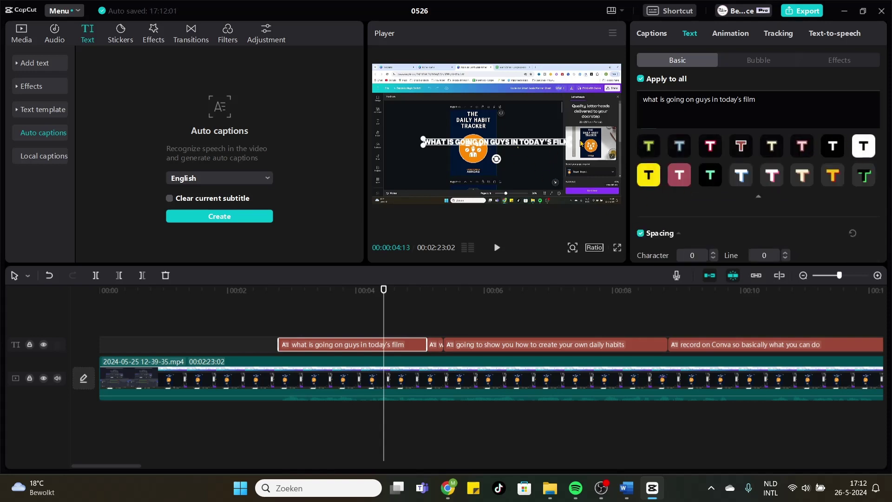
scroll(713, 190, "up", 3)
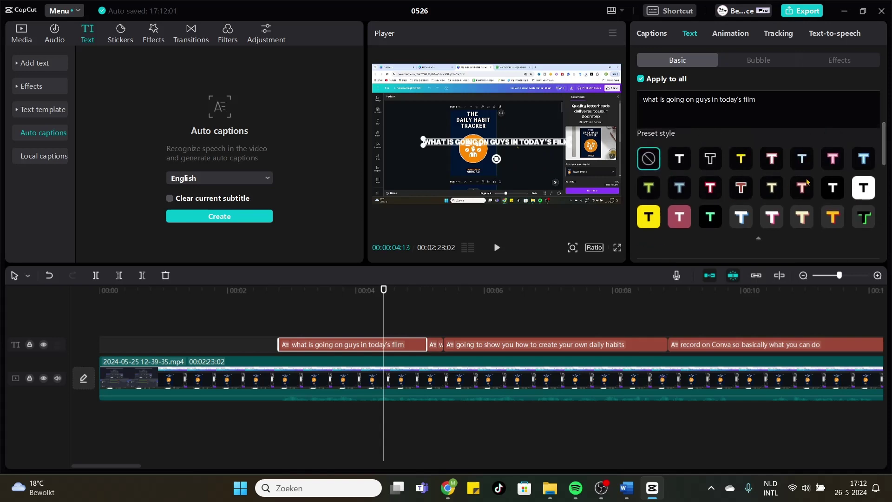
scroll(847, 188, "up", 1)
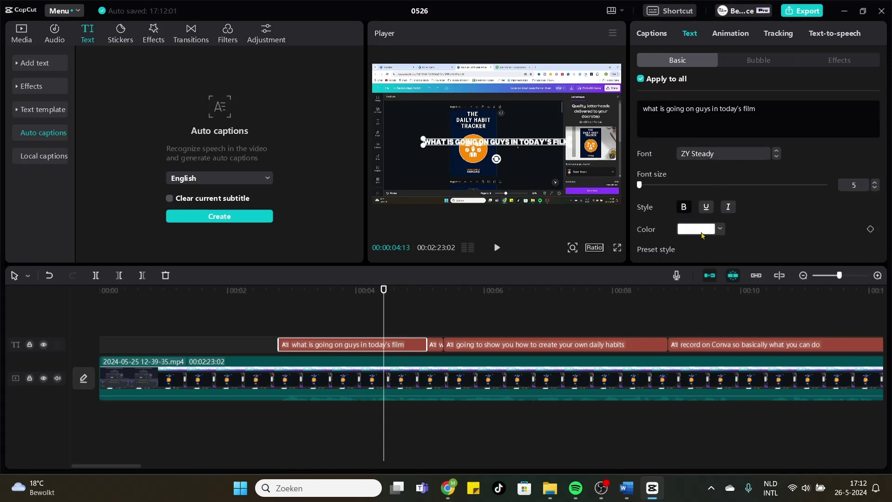
left_click(720, 230)
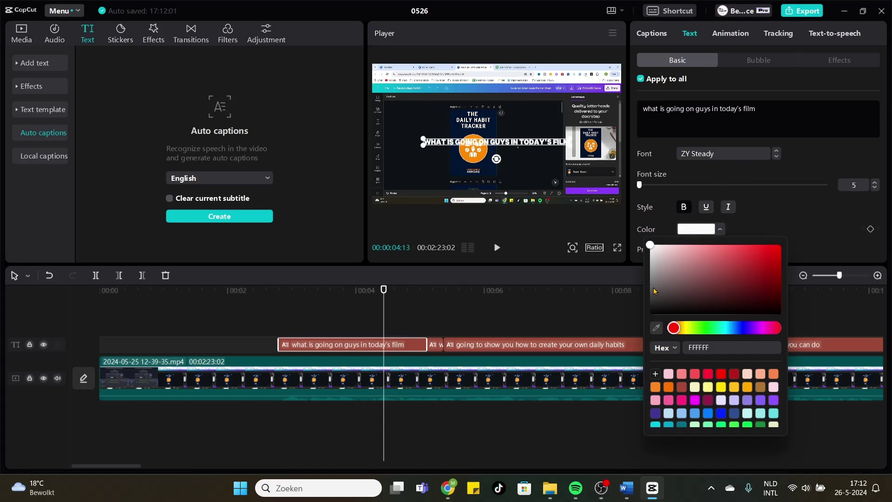
left_click(650, 314)
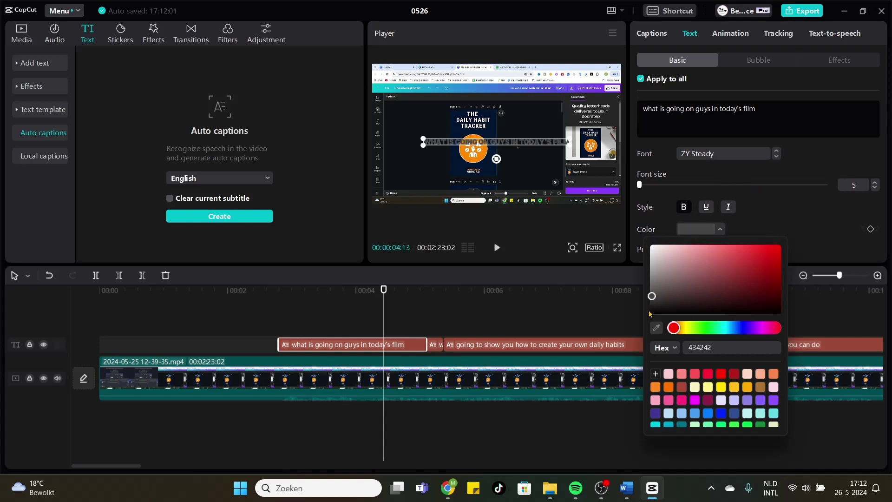
left_click(794, 203)
Step: Scroll the Basic settings down to the Blend, Opacity and Stroke sections
scroll(797, 199, "down", 5)
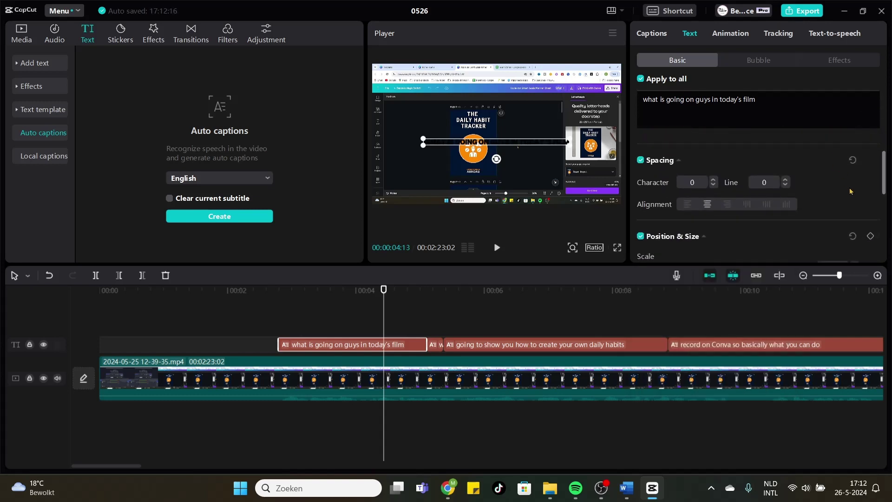
scroll(850, 191, "up", 2)
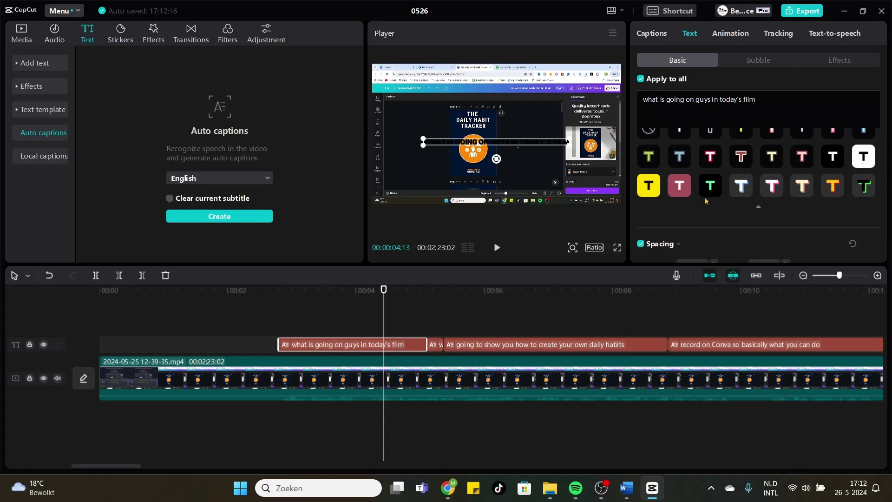
scroll(705, 201, "down", 5)
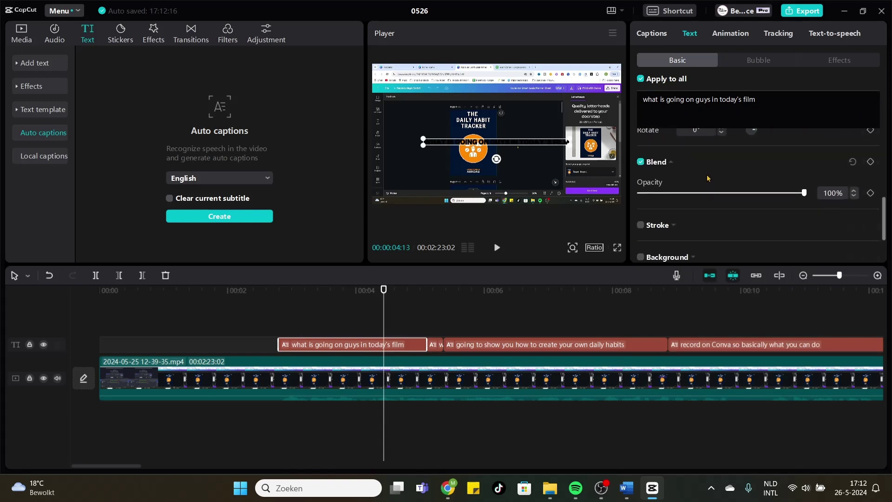
scroll(708, 178, "up", 1)
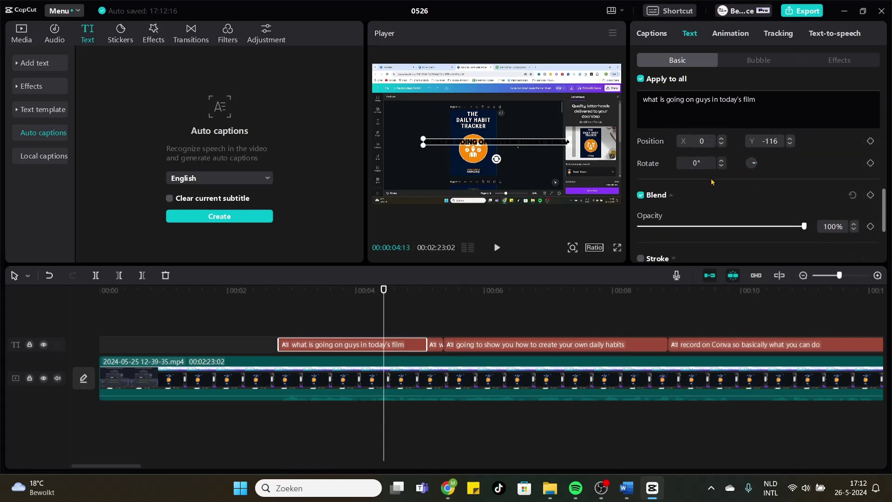
scroll(710, 181, "down", 1)
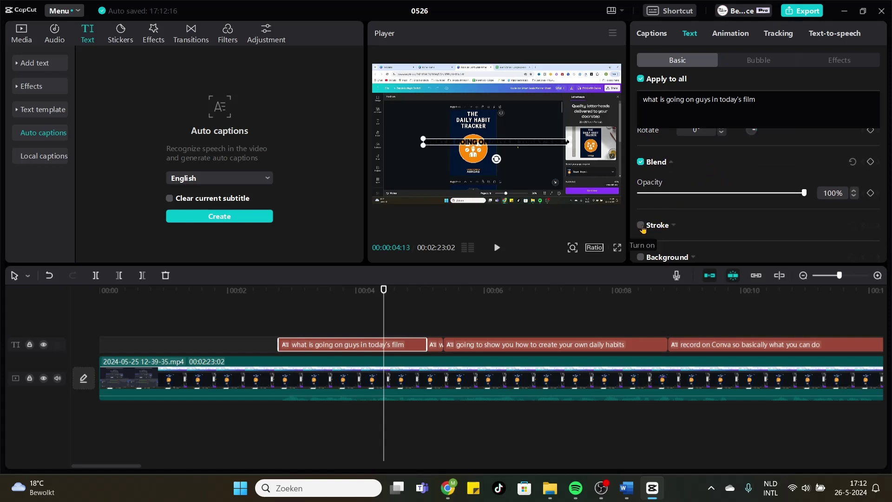
Step: Give the captions a white (FFFFFF) stroke at thickness 40, then preview the video full screen
left_click(641, 227)
scroll(715, 204, "down", 1)
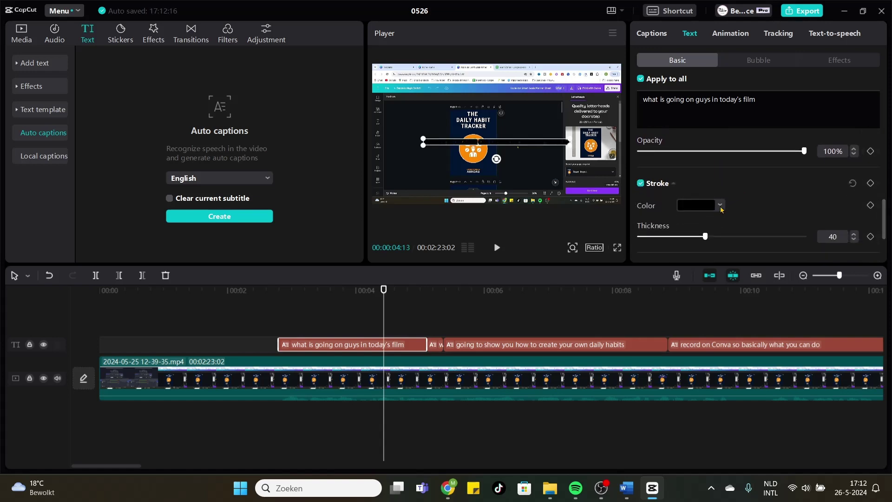
left_click(713, 209)
left_click(650, 222)
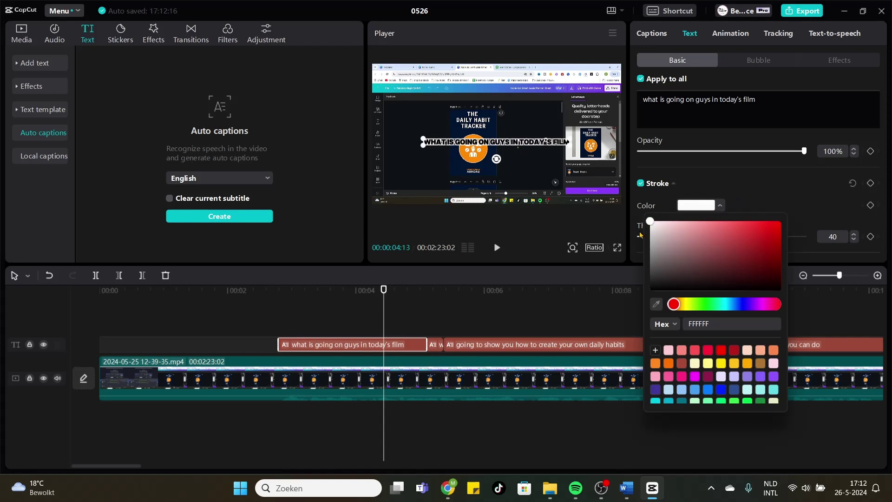
left_click(761, 183)
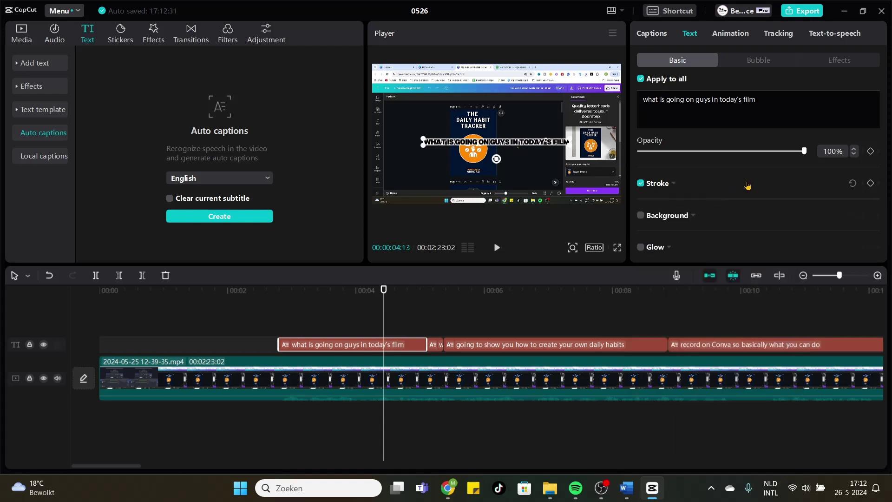
left_click(748, 184)
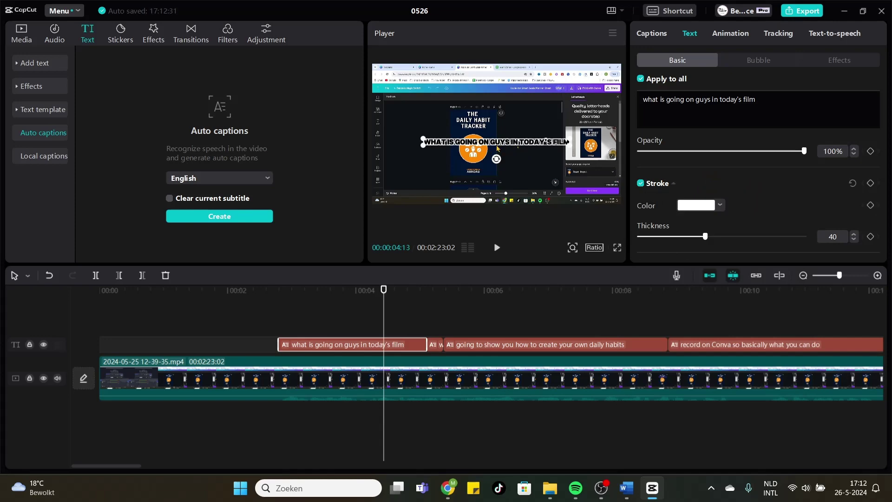
left_click(617, 247)
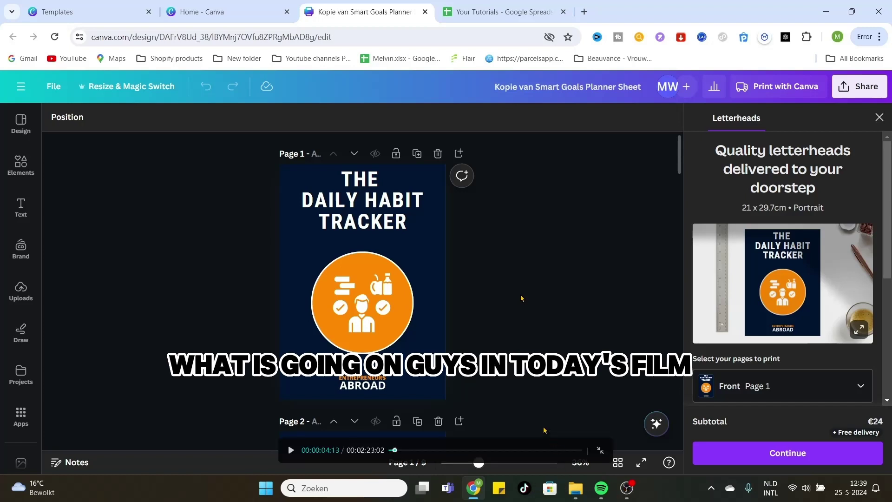
Step: Exit the full-screen preview with Esc to return to the editor
key("Escape")
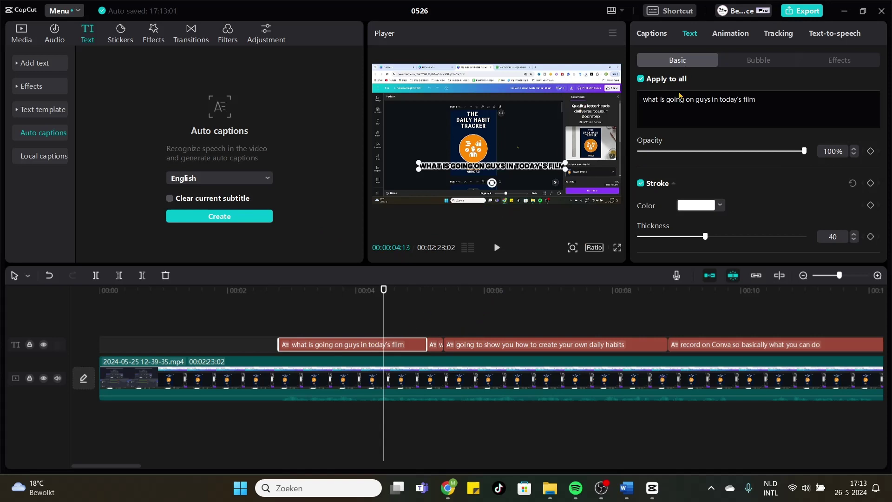
Step: Select the short 'we are' caption and scrub forward to check the later captions
left_click(436, 344)
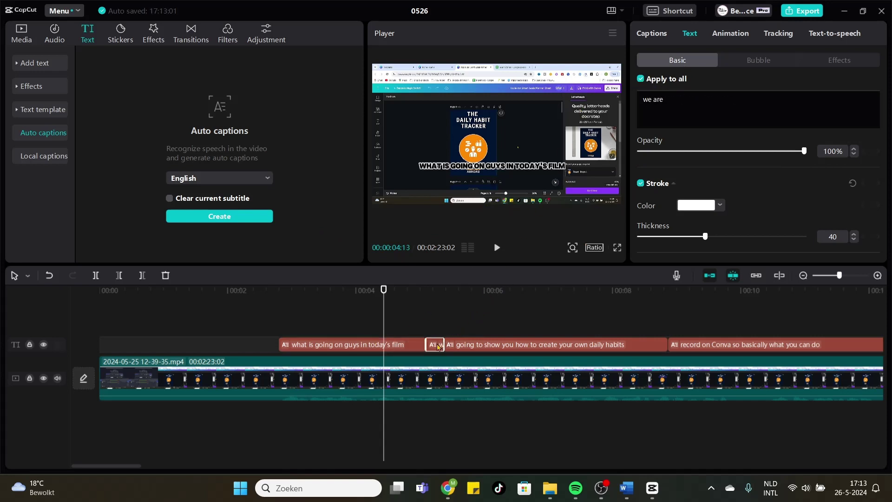
left_click(435, 290)
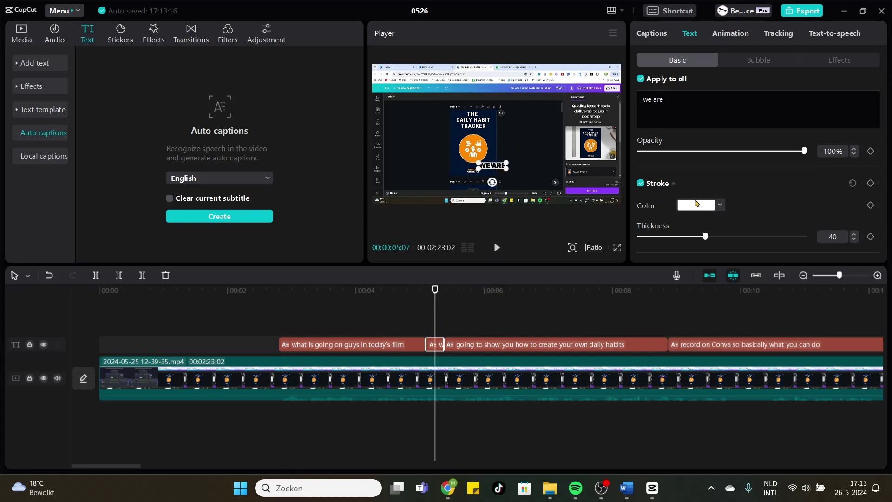
left_click_drag(466, 291, 729, 290)
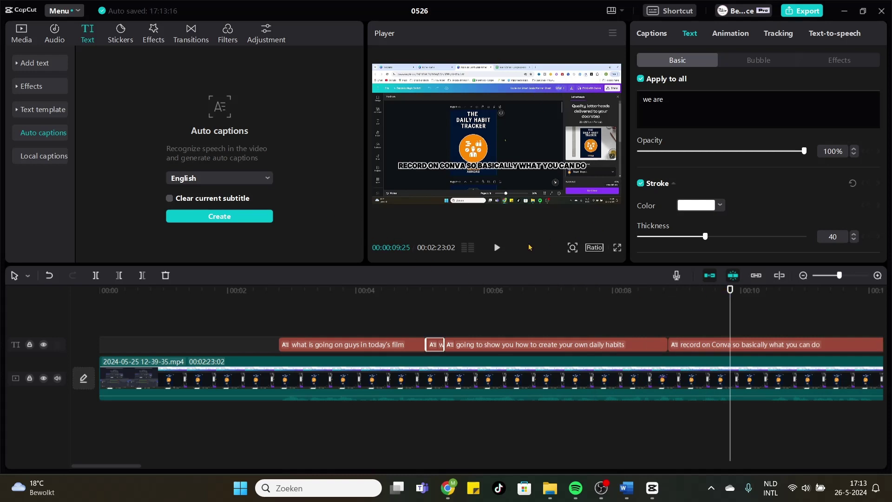
Step: Preview the dark-red ART text effect, stop it, and select the first caption clip
left_click(17, 88)
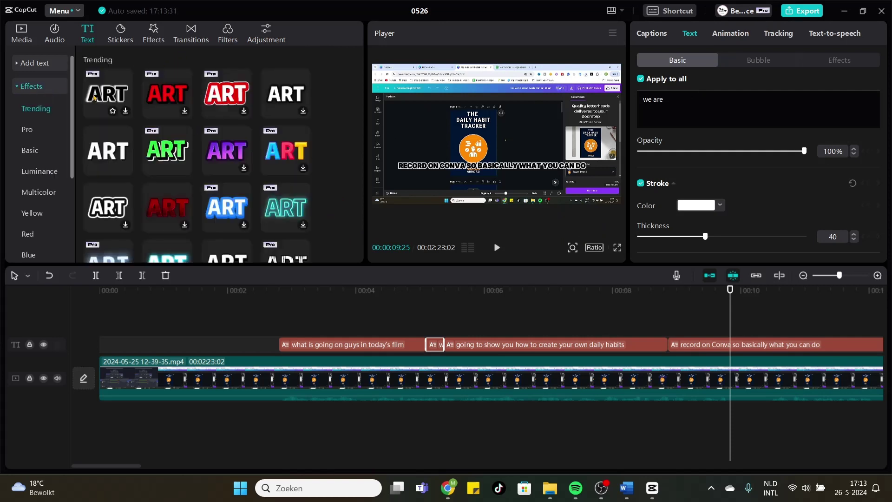
scroll(47, 163, "down", 3)
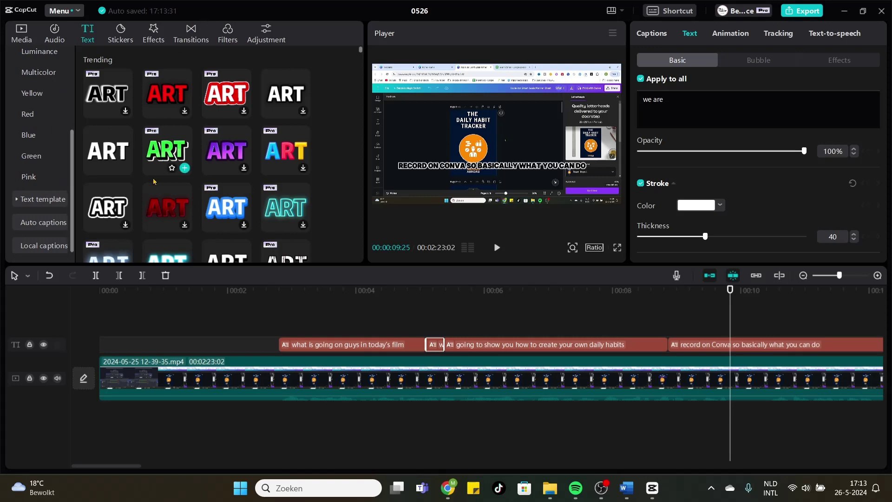
left_click(167, 209)
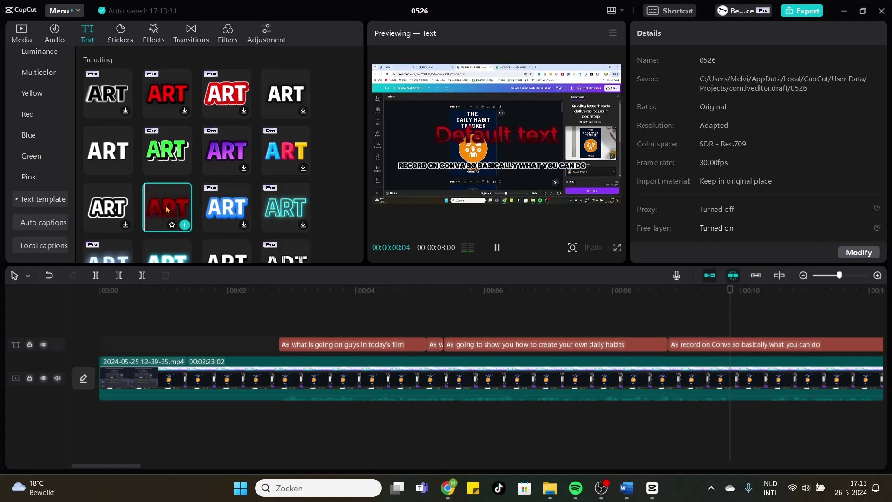
key("space")
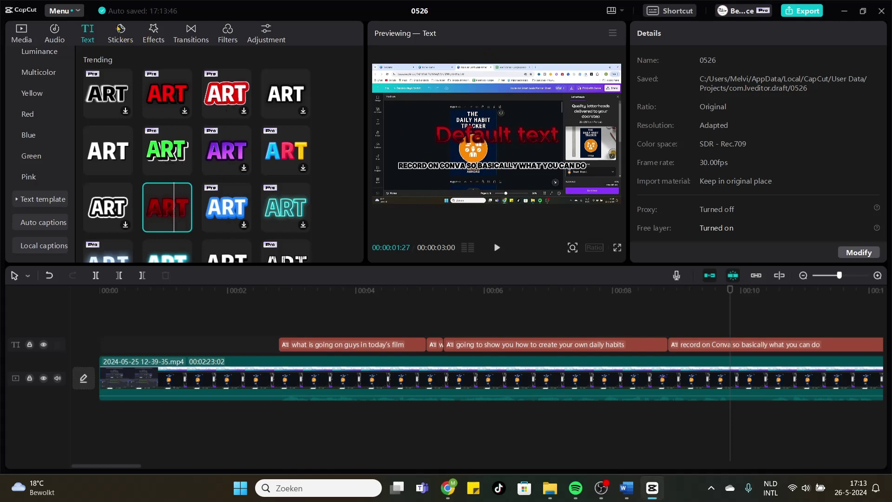
left_click(396, 345)
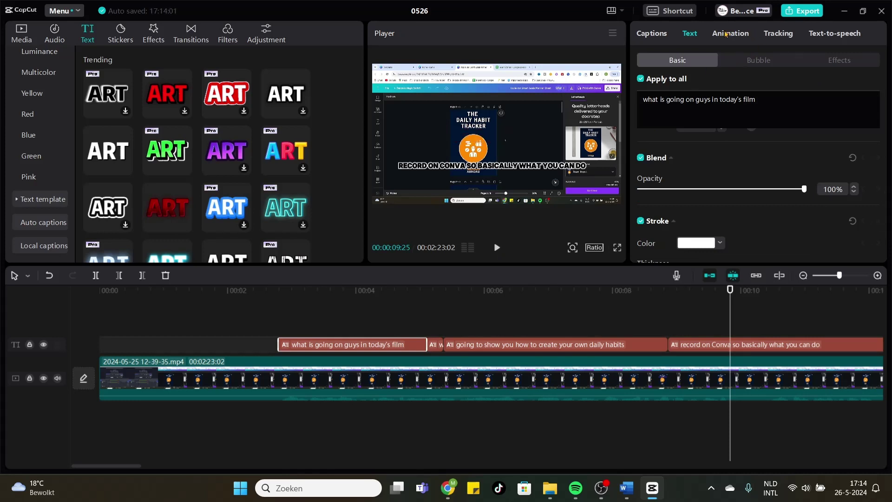
Step: Give the first caption a 1.5 s Typewriter entrance animation and mute the video track's audio
left_click(726, 34)
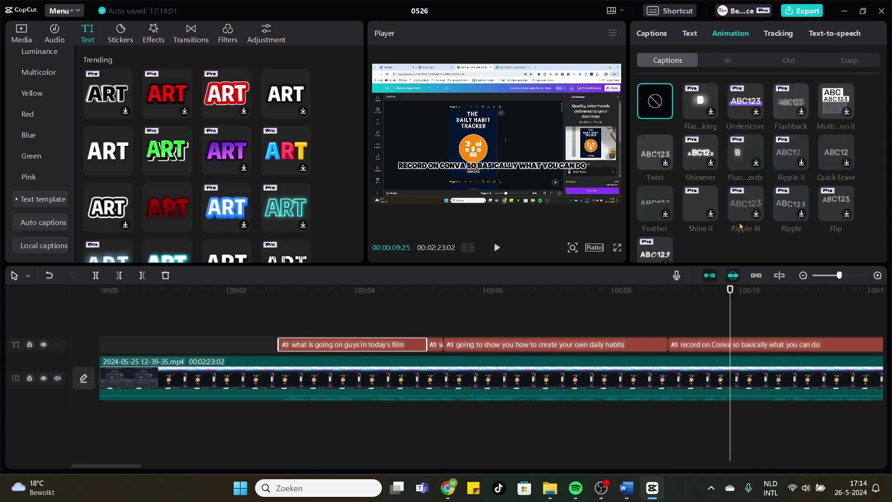
scroll(724, 227, "down", 1)
scroll(727, 225, "up", 1)
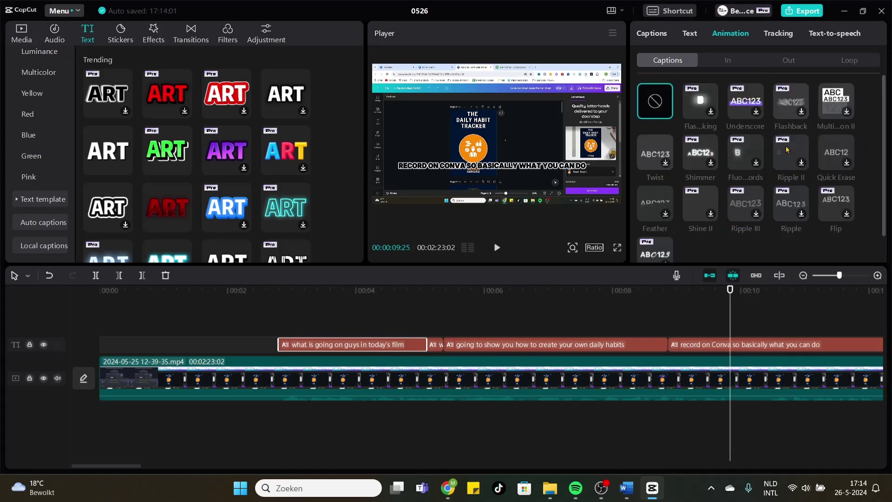
left_click(726, 60)
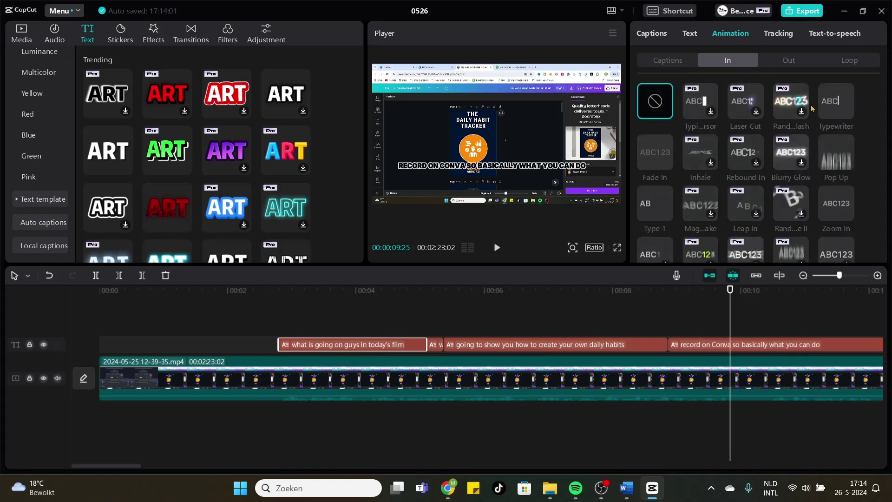
left_click(838, 102)
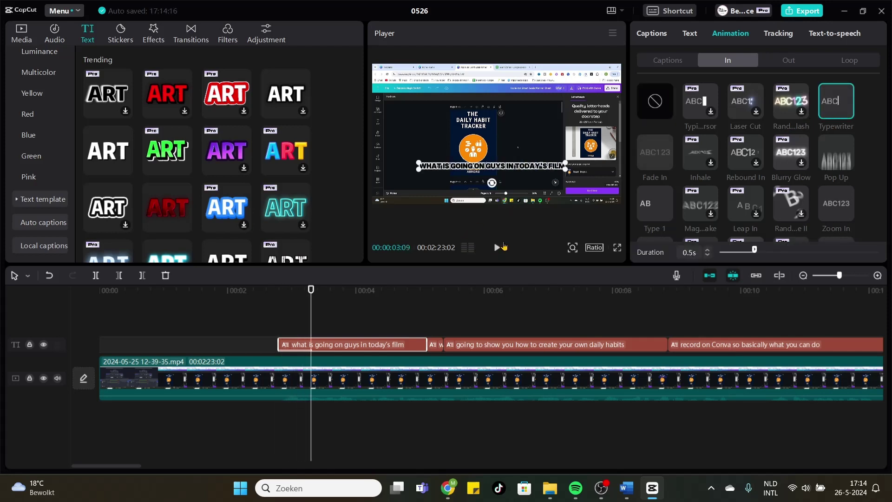
left_click(57, 378)
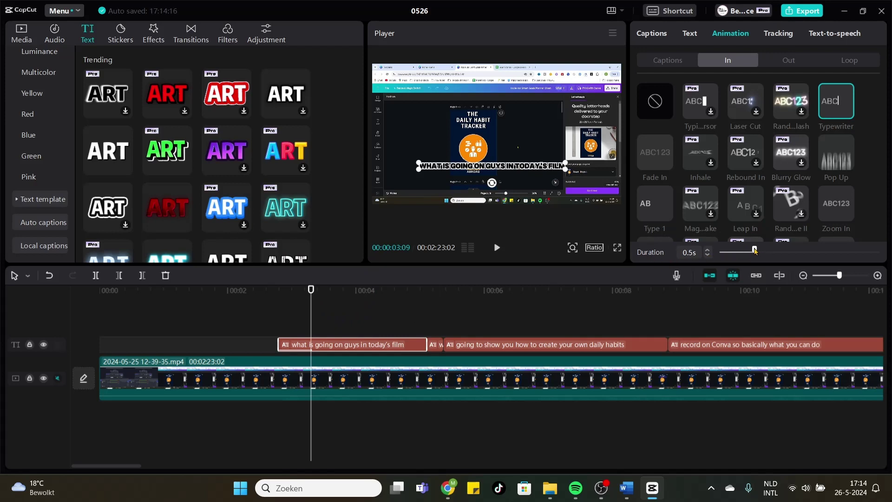
left_click_drag(754, 250, 824, 251)
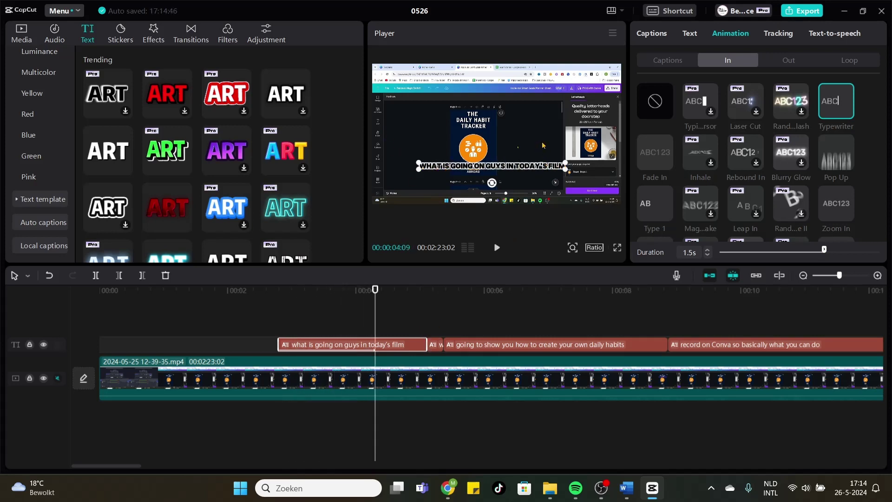
left_click(548, 218)
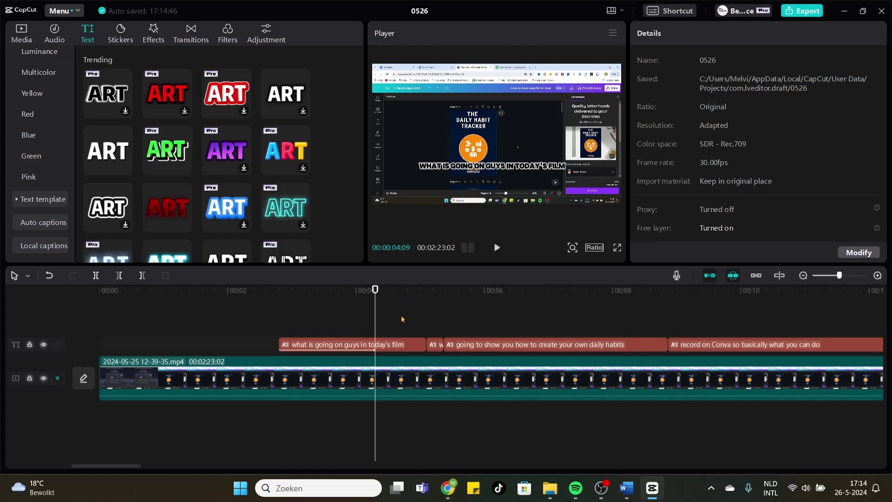
Step: Trim the first caption and delete 'in today's film' so it reads 'what is going on guys'
left_click(407, 347)
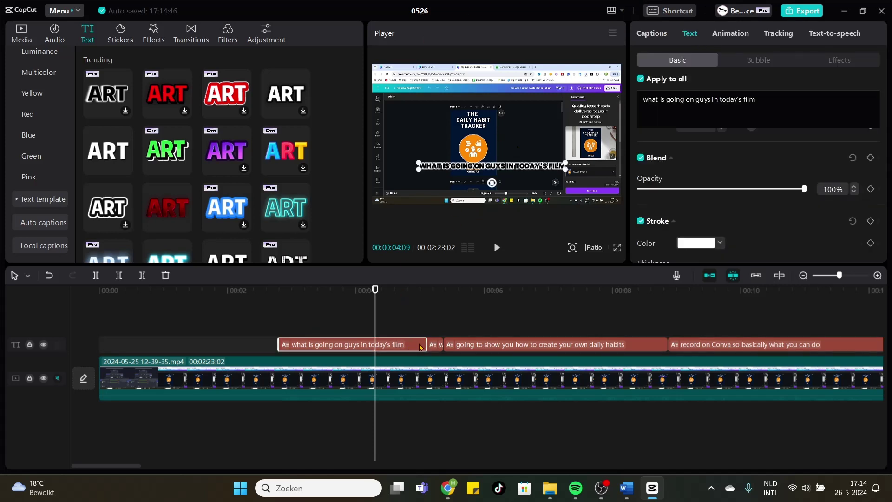
left_click_drag(424, 344, 341, 344)
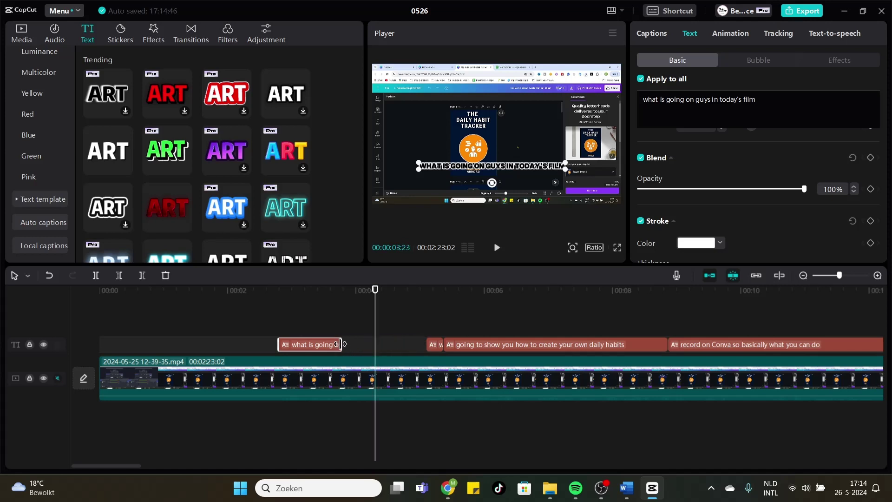
left_click(279, 291)
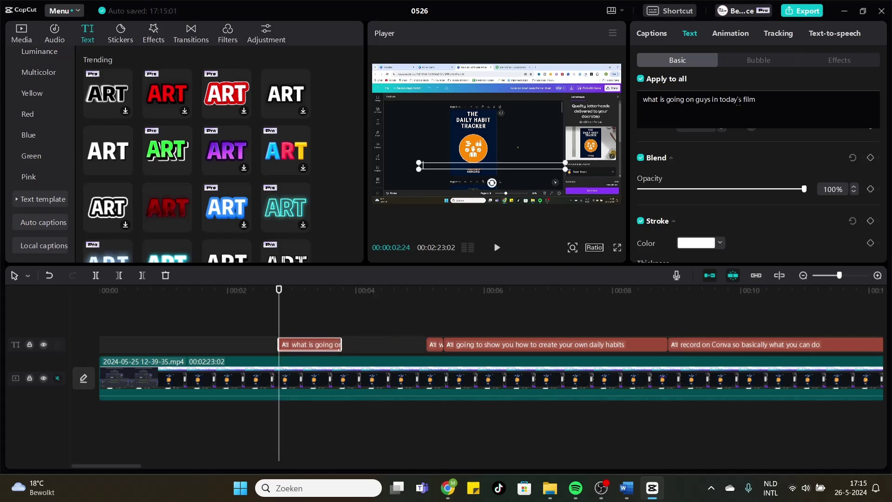
left_click_drag(755, 99, 710, 100)
key("ctrl+c")
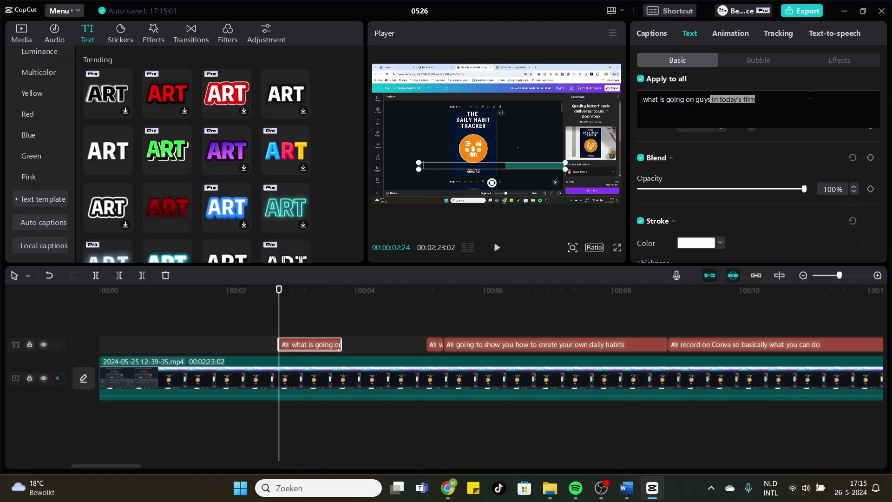
key("BackSpace")
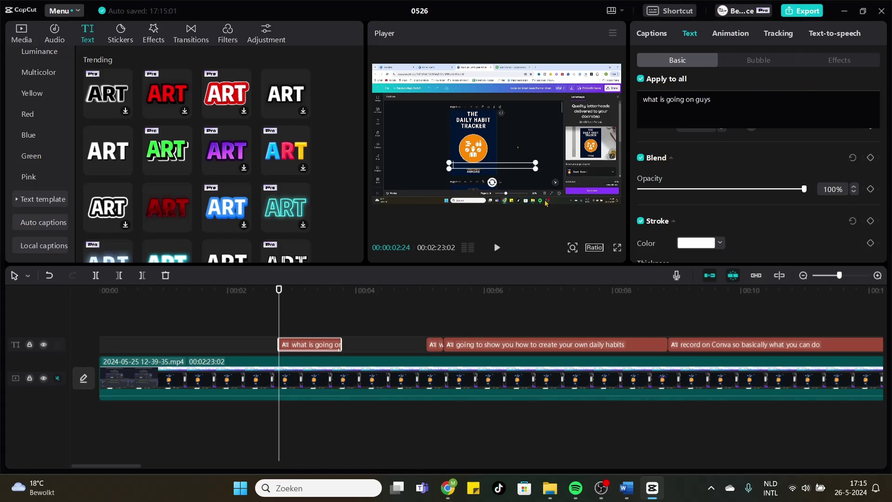
Step: Copy the shortened caption clip and bring up the Paste option on empty timeline space
right_click(335, 346)
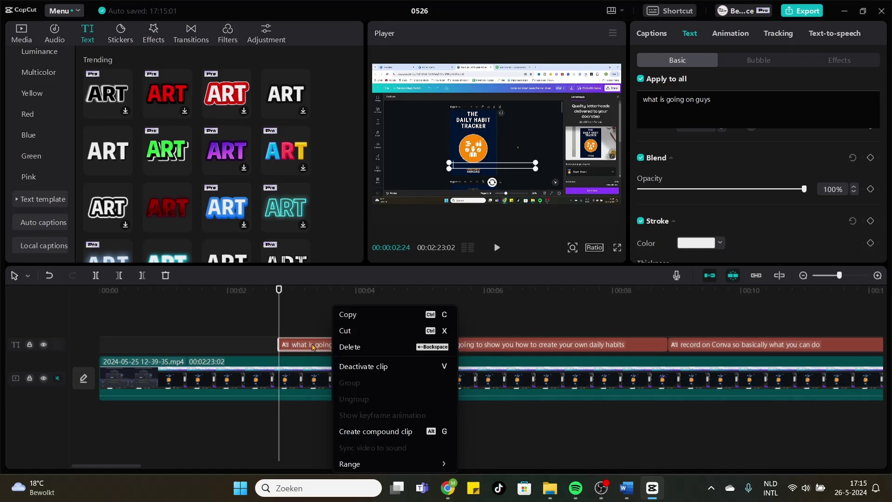
left_click(364, 317)
right_click(350, 314)
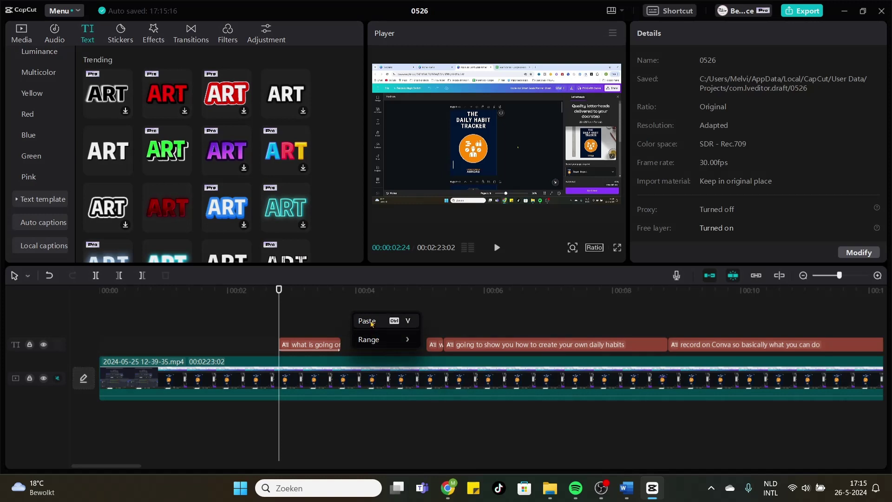
Step: Paste a copy of the caption right after the original and change its text to 'in today's film.'
left_click(367, 321)
left_click_drag(308, 329, 427, 345)
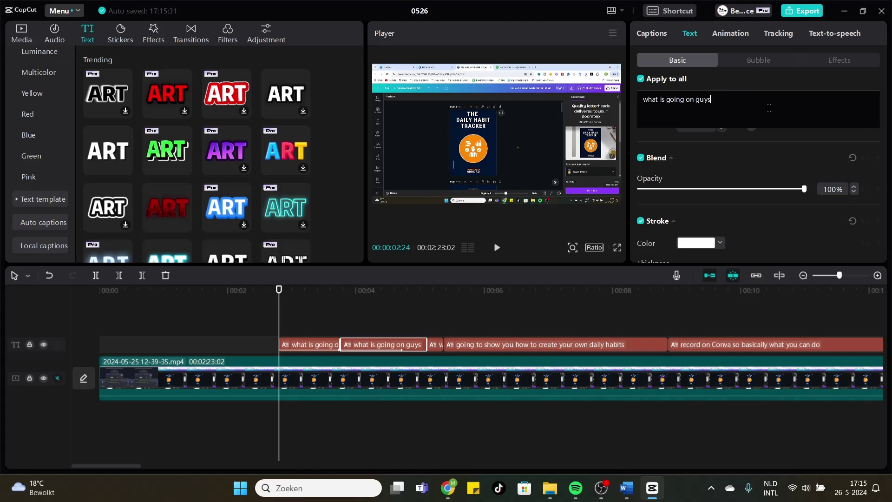
left_click_drag(711, 100, 643, 99)
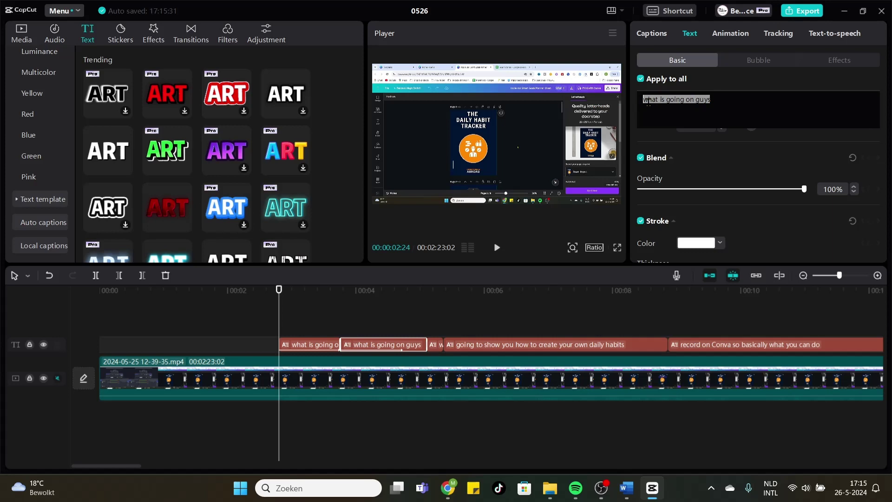
key("ctrl+v")
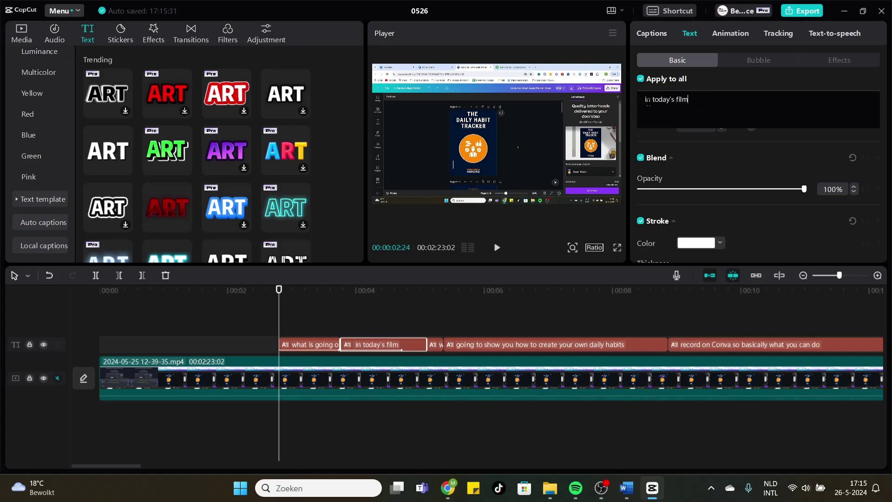
type(".")
Step: Unmute the main video track, play back the captions, and scrub the playhead to about 5 seconds
left_click(57, 377)
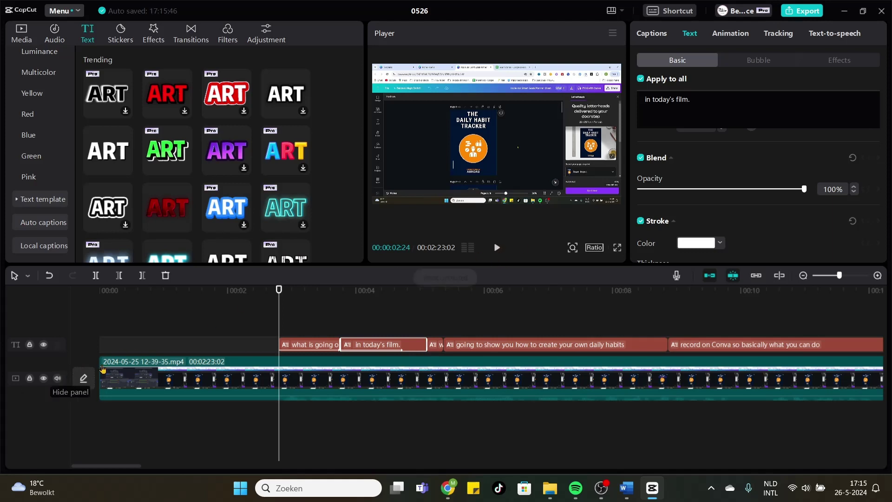
left_click(497, 248)
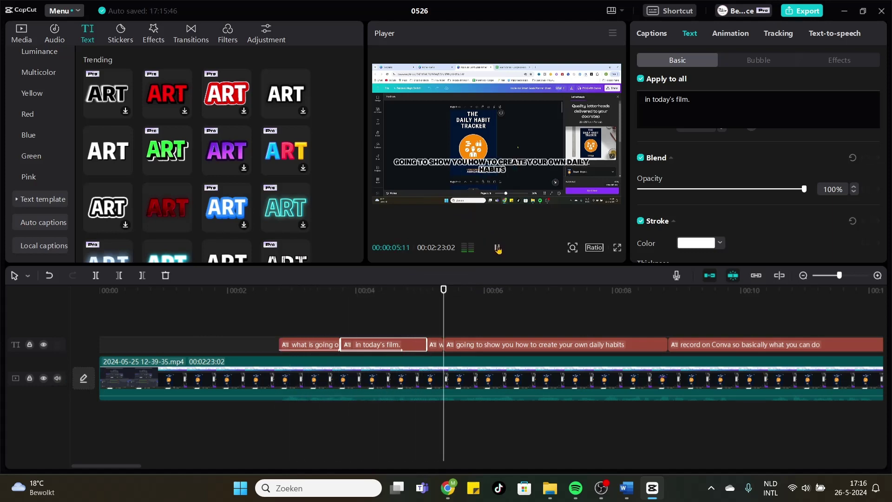
left_click(496, 248)
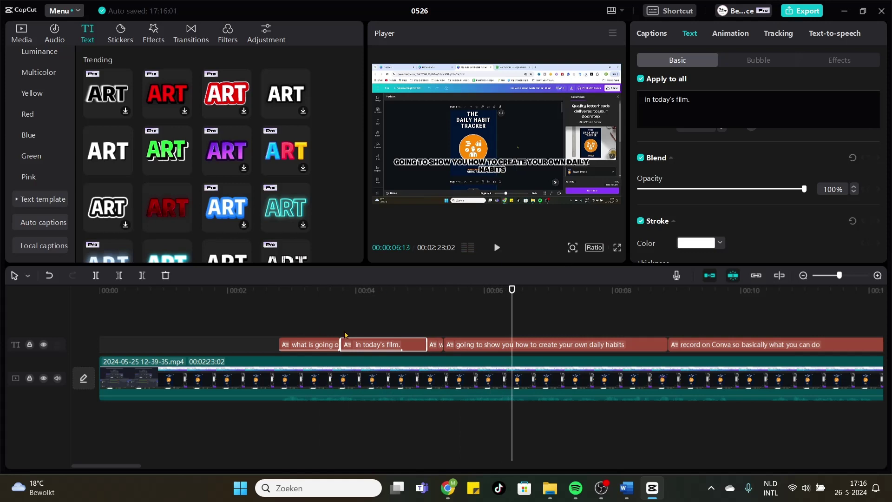
left_click(400, 301)
mouse_move(383, 290)
left_mouse_down()
mouse_move(369, 290)
mouse_move(408, 288)
mouse_move(372, 289)
left_mouse_up()
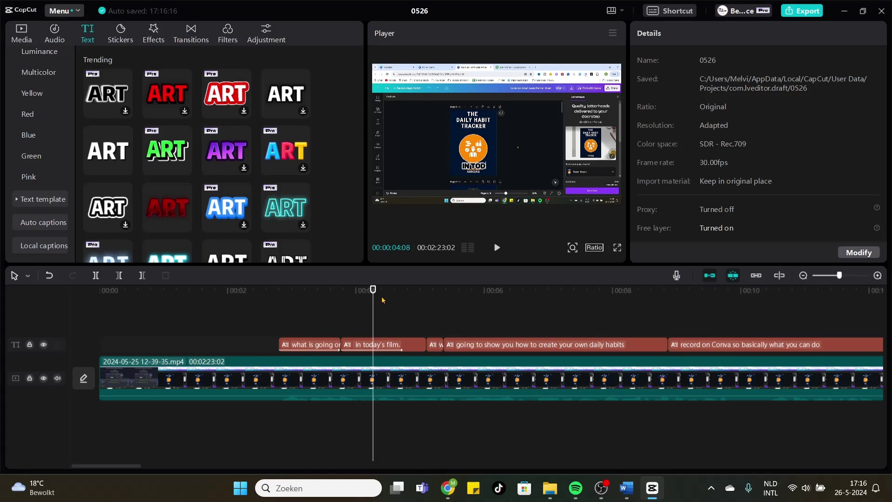
left_click_drag(374, 297, 429, 303)
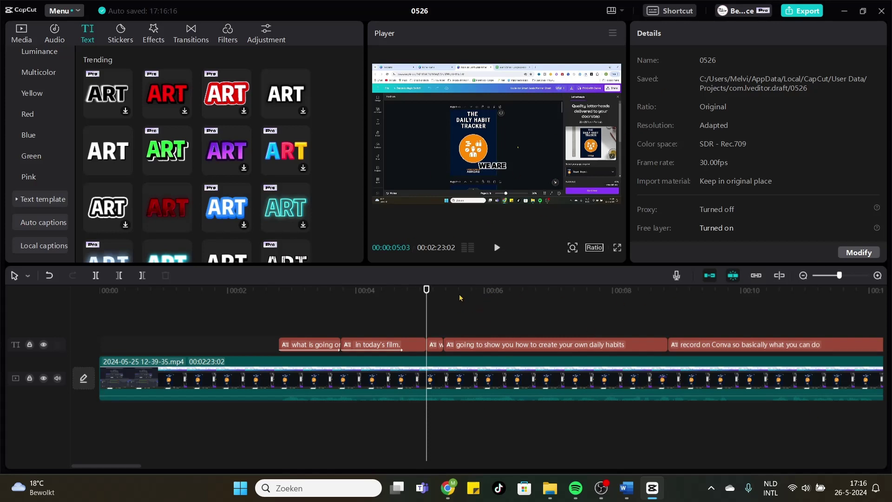
left_click(273, 290)
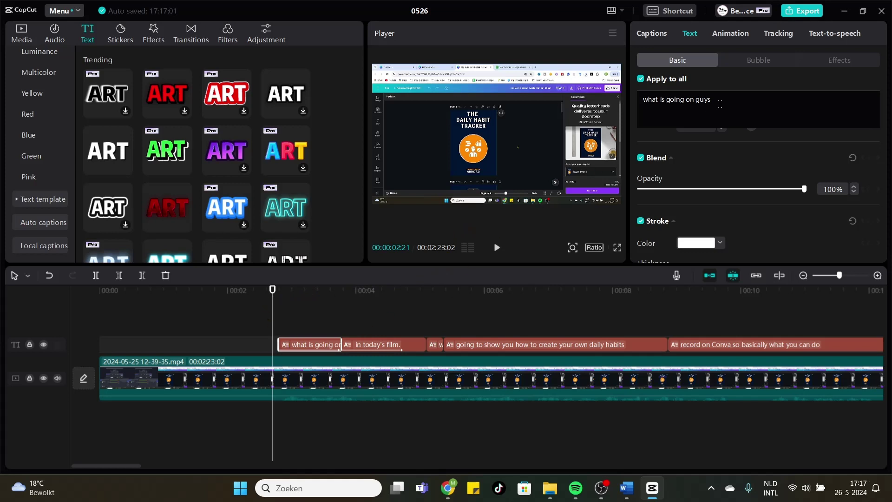
left_click_drag(718, 101, 636, 99)
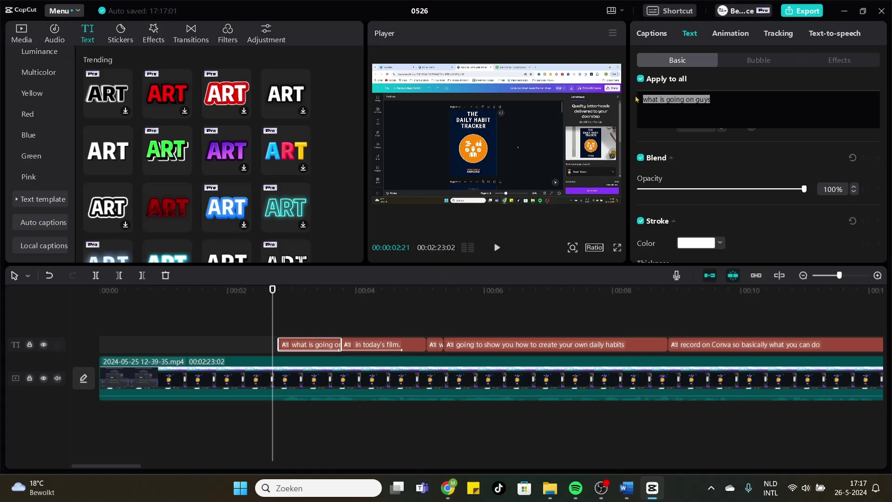
left_click(722, 99)
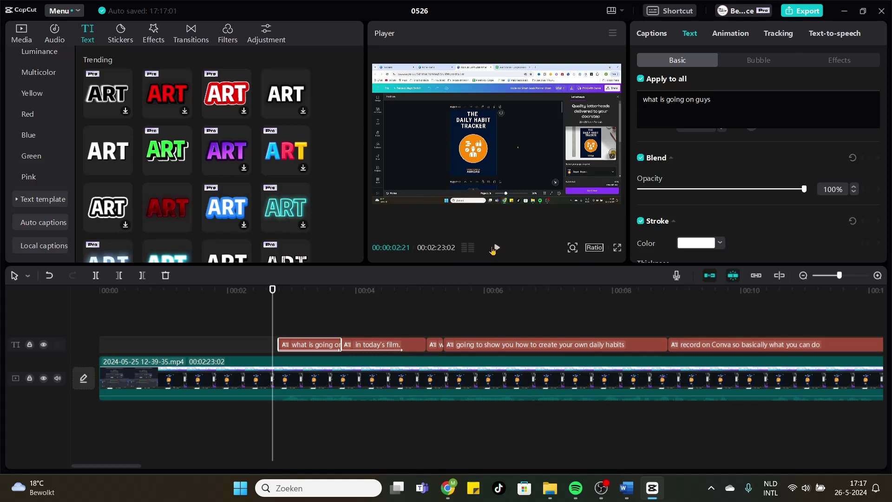
left_click(497, 247)
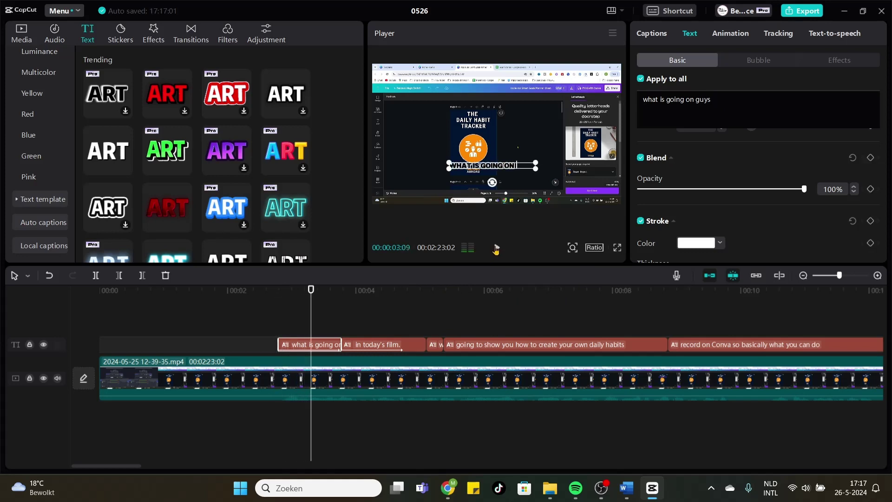
left_click(497, 248)
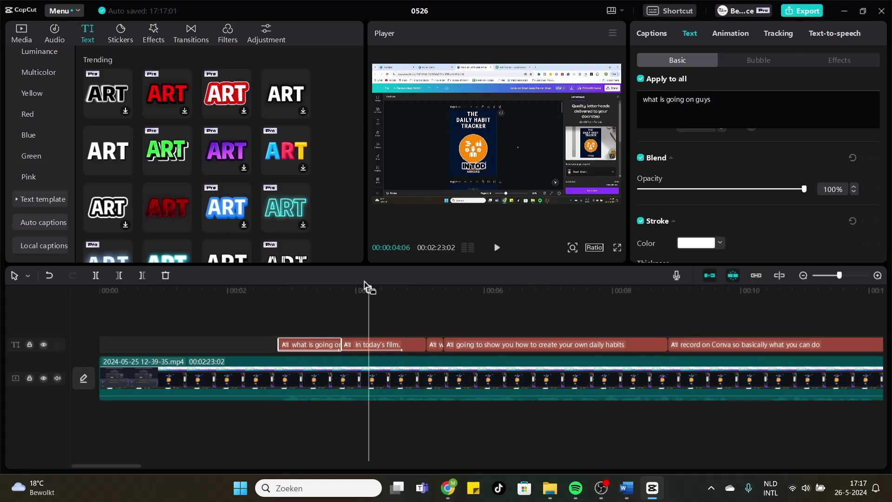
left_click_drag(349, 289, 342, 291)
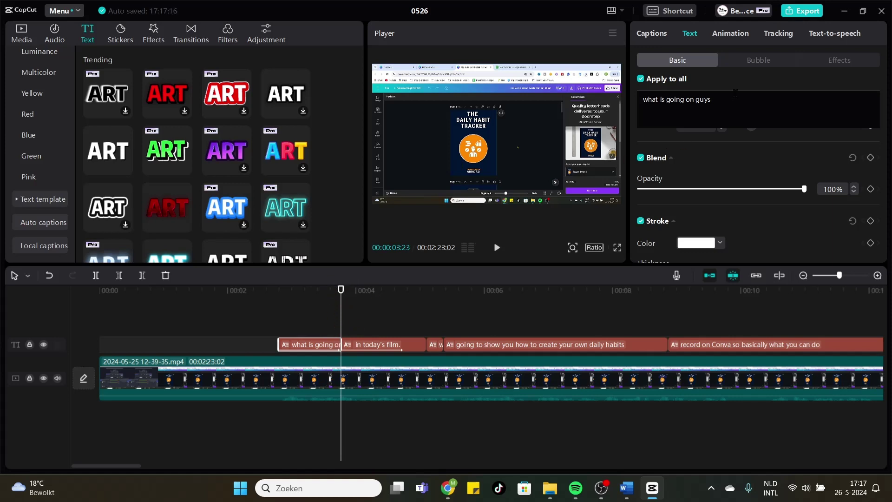
left_click_drag(735, 94, 644, 98)
left_click(715, 114)
left_click(373, 343)
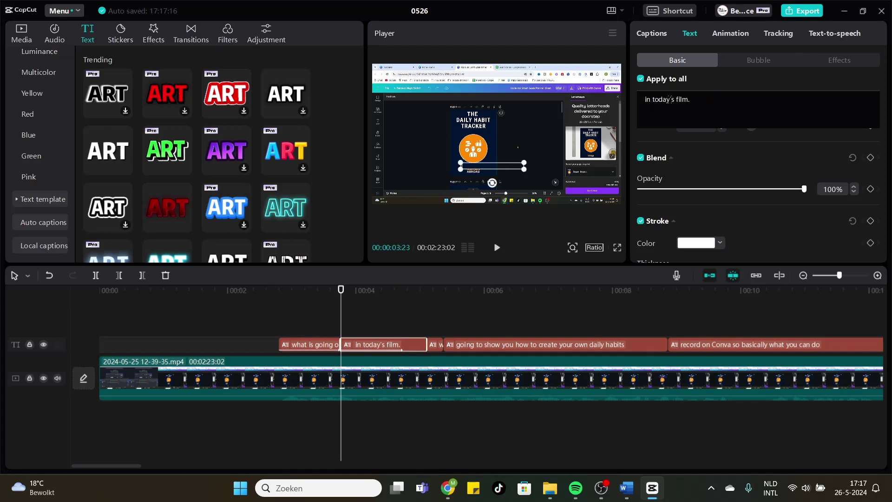
left_click_drag(718, 98, 659, 135)
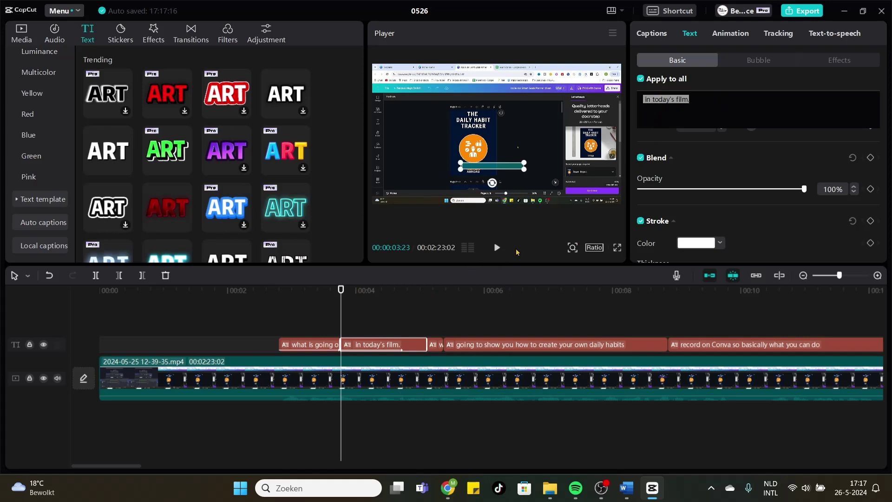
left_click(496, 248)
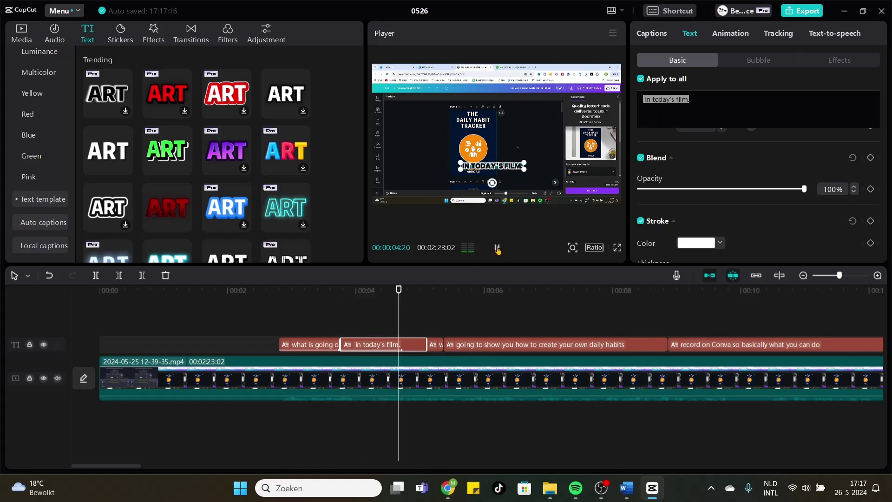
left_click(497, 248)
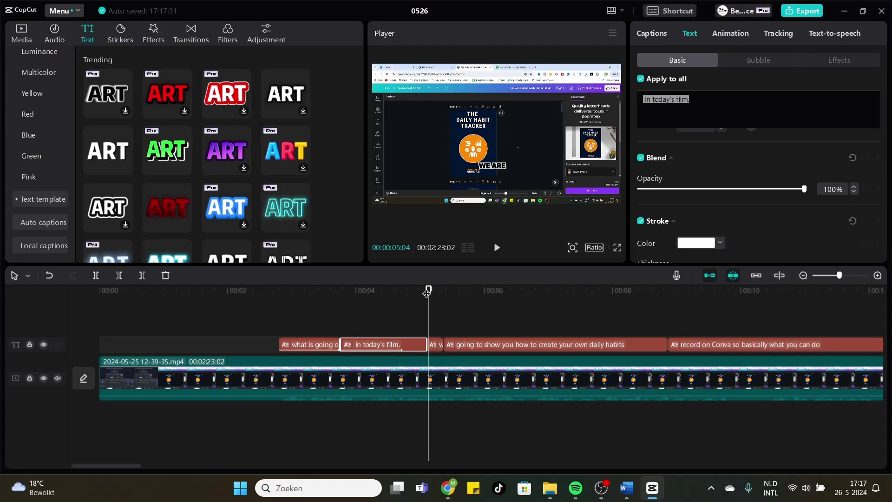
left_click_drag(428, 291, 405, 292)
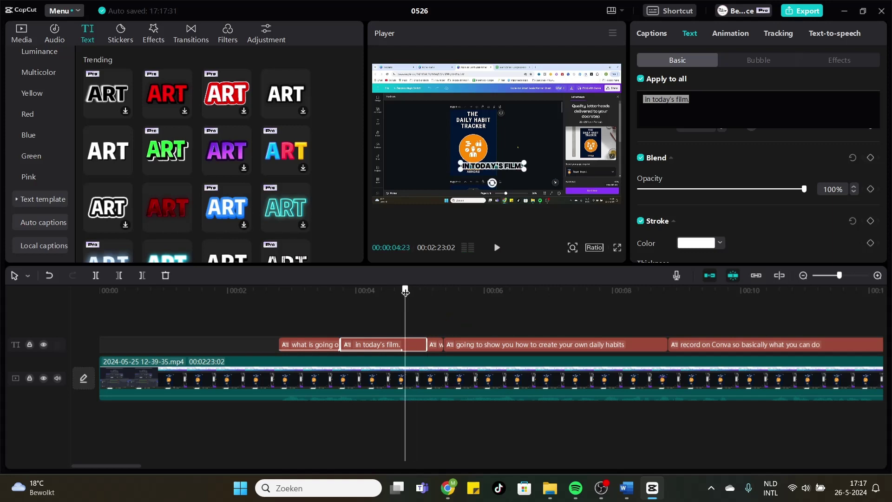
left_click(698, 107)
left_click_drag(405, 290, 399, 292)
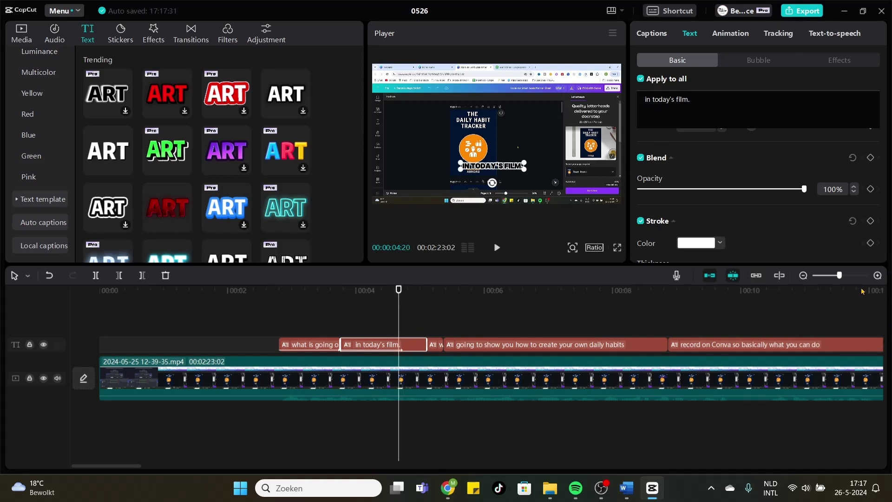
left_click_drag(842, 277, 866, 277)
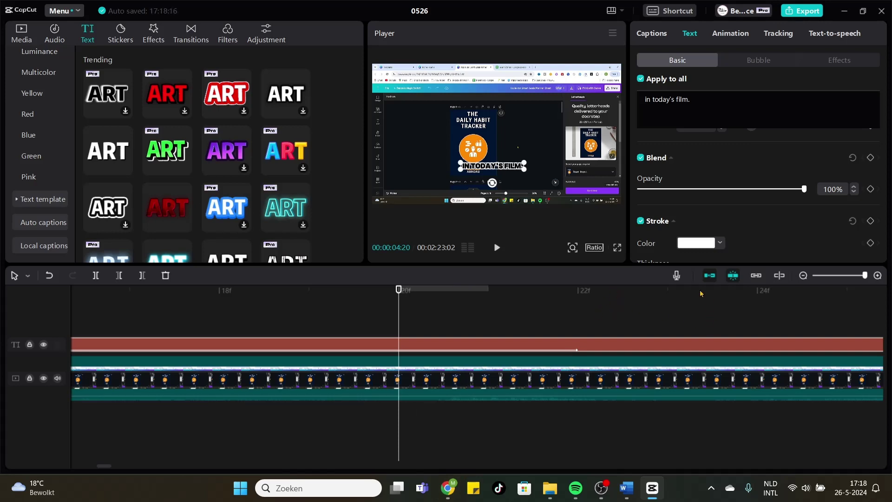
left_click_drag(864, 275, 821, 264)
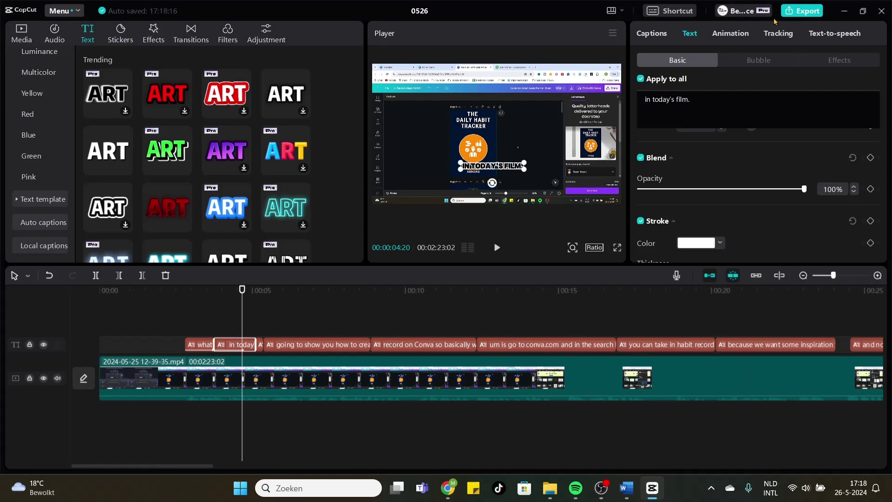
Step: Open the export settings for project 0526 (1080P, H.264, mp4, 30fps), cancel, and reopen them
left_click(801, 11)
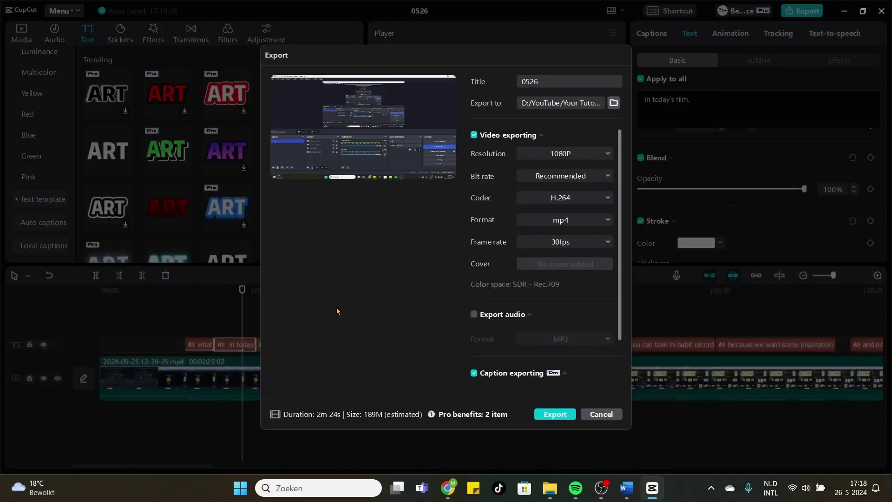
left_click(604, 414)
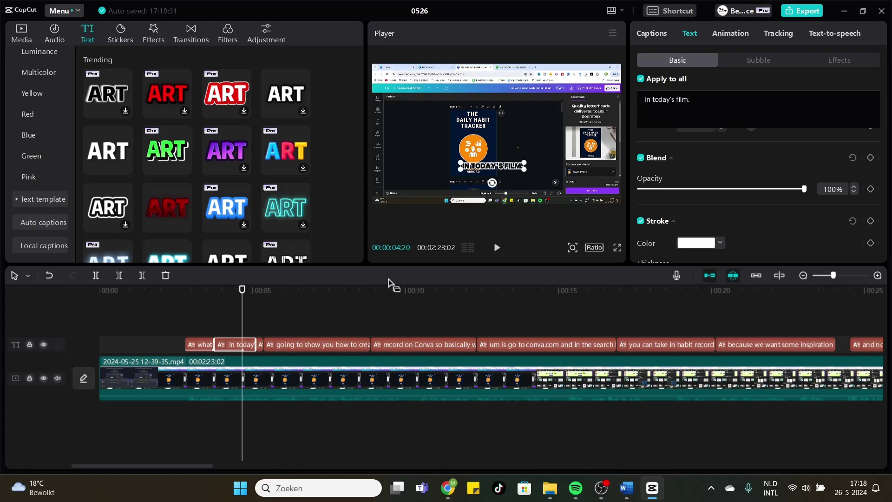
left_click(794, 13)
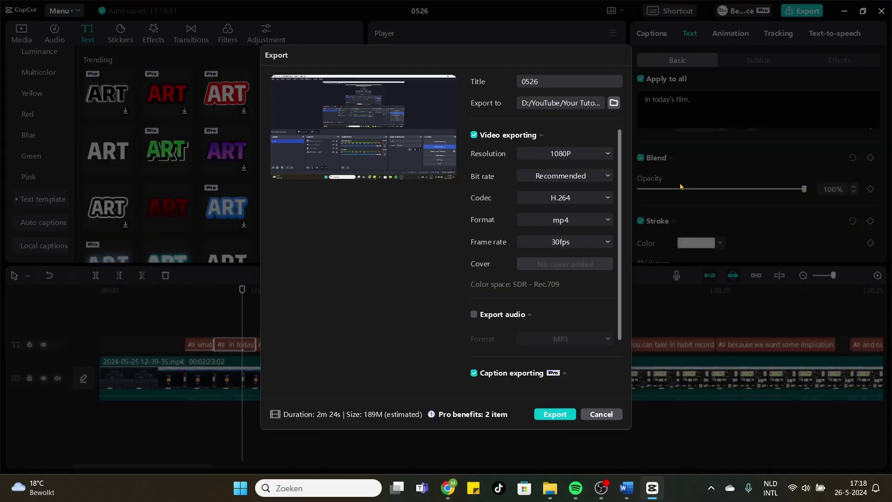